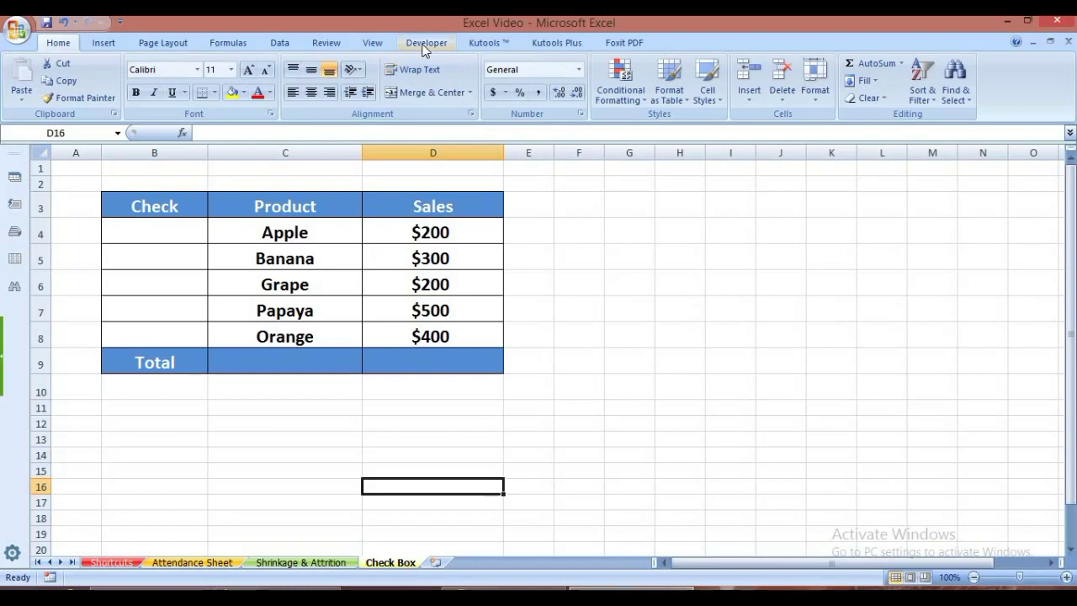
- Confirm 'Show Developer tab in the Ribbon' is ticked in Excel Options, then show the Developer tab
click(19, 34)
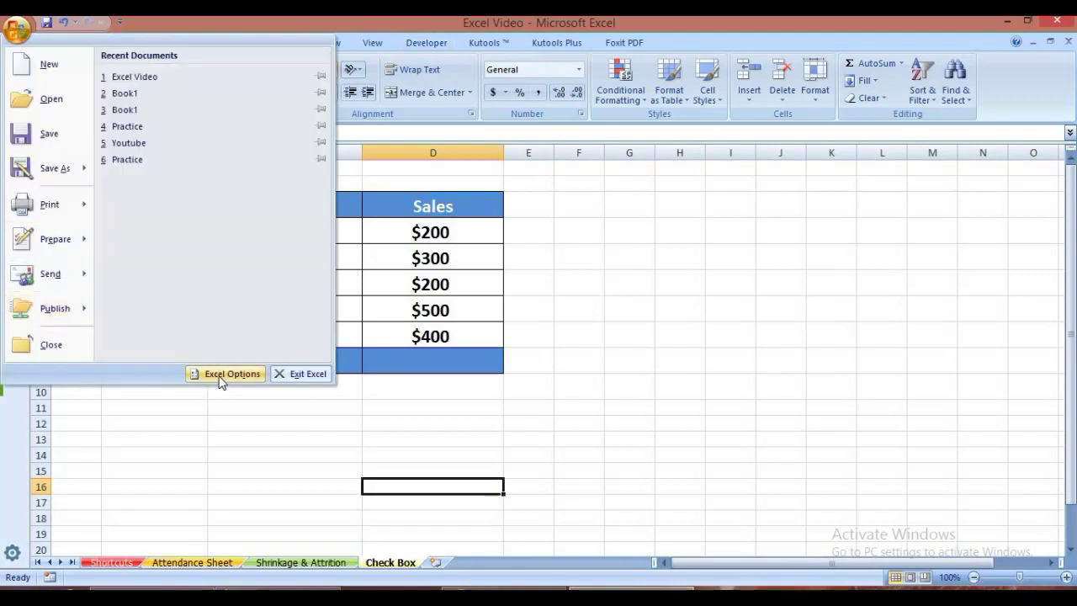
click(226, 377)
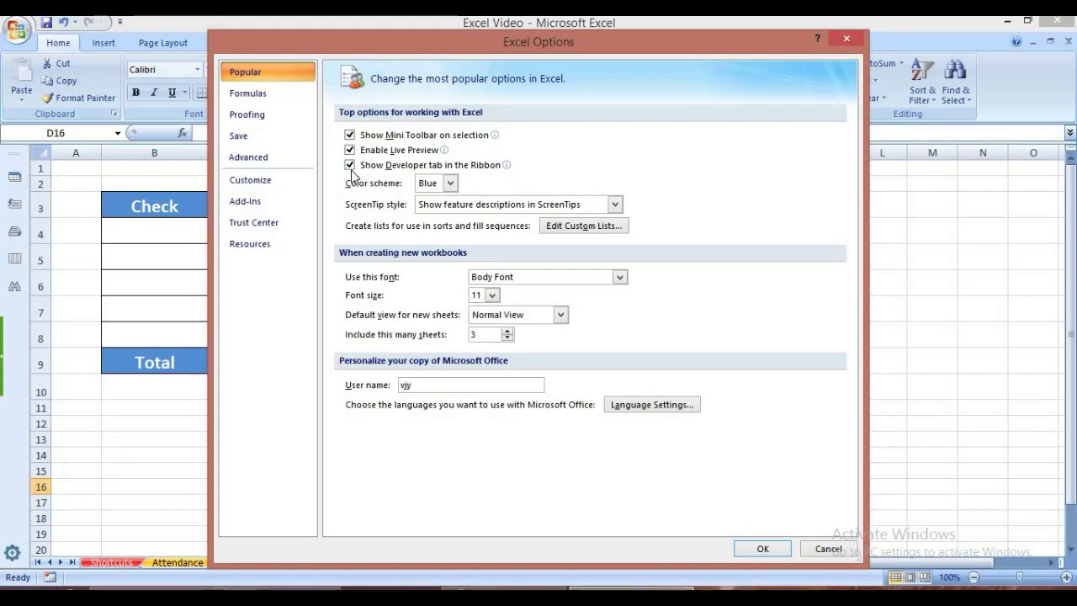
mouse_move(354, 174)
click(829, 548)
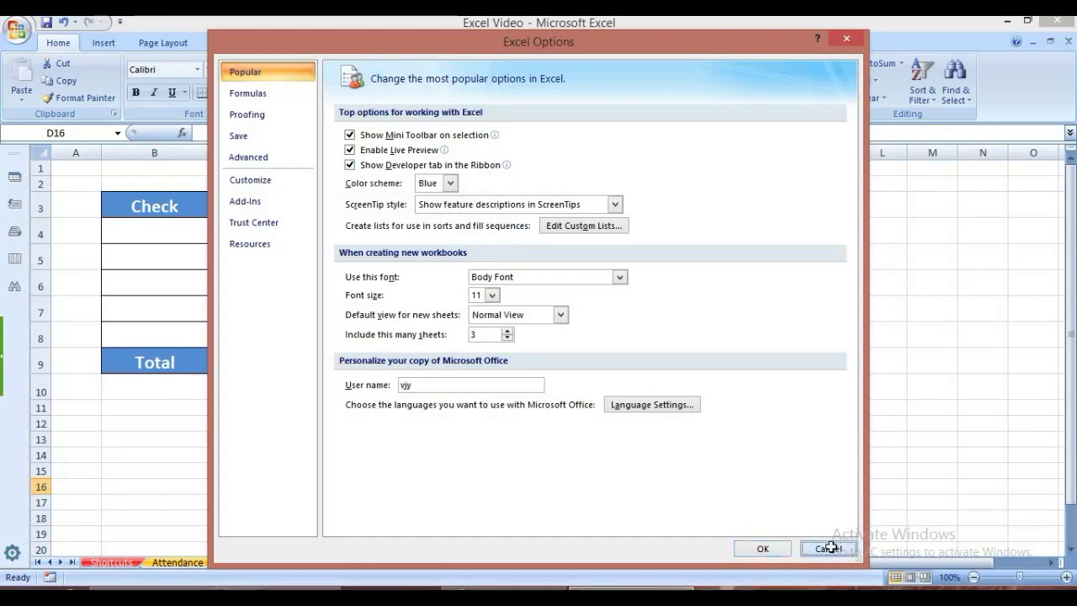
click(427, 46)
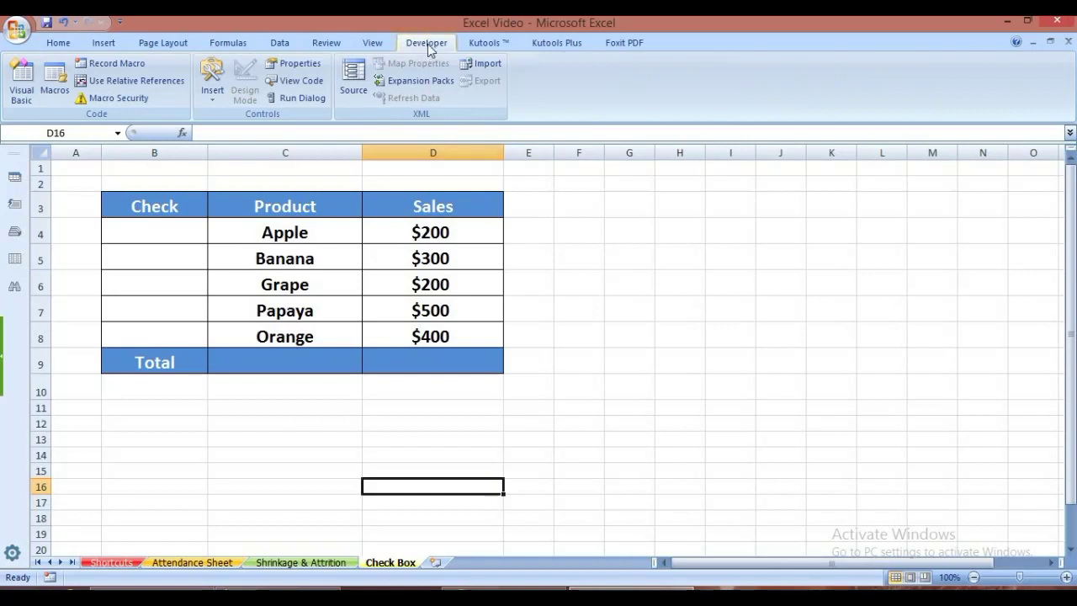
- Insert a Form Controls check box in B4 and delete its label text
click(215, 99)
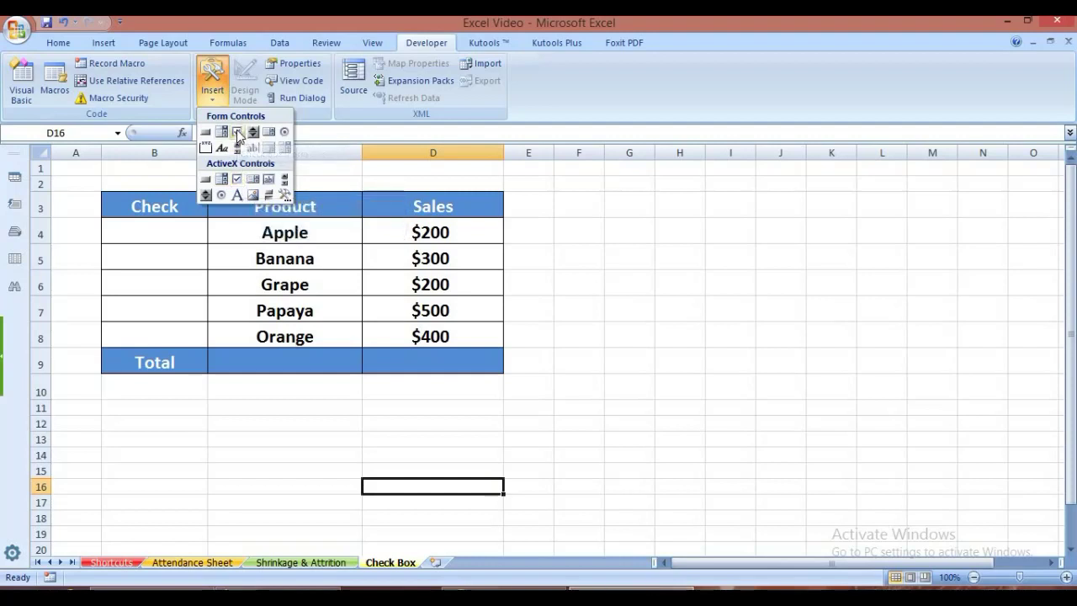
click(237, 133)
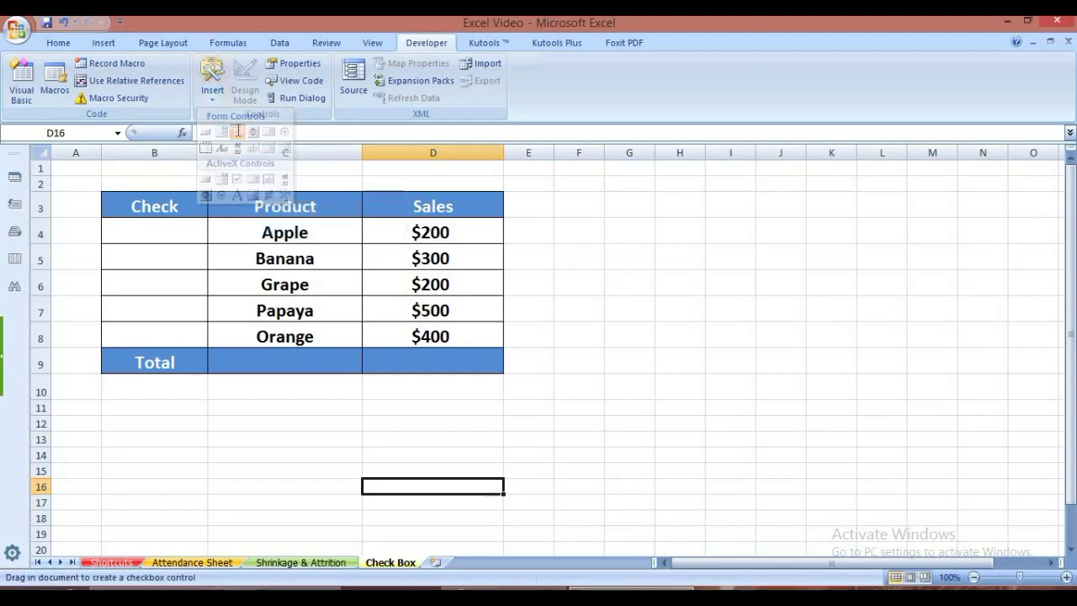
click(138, 225)
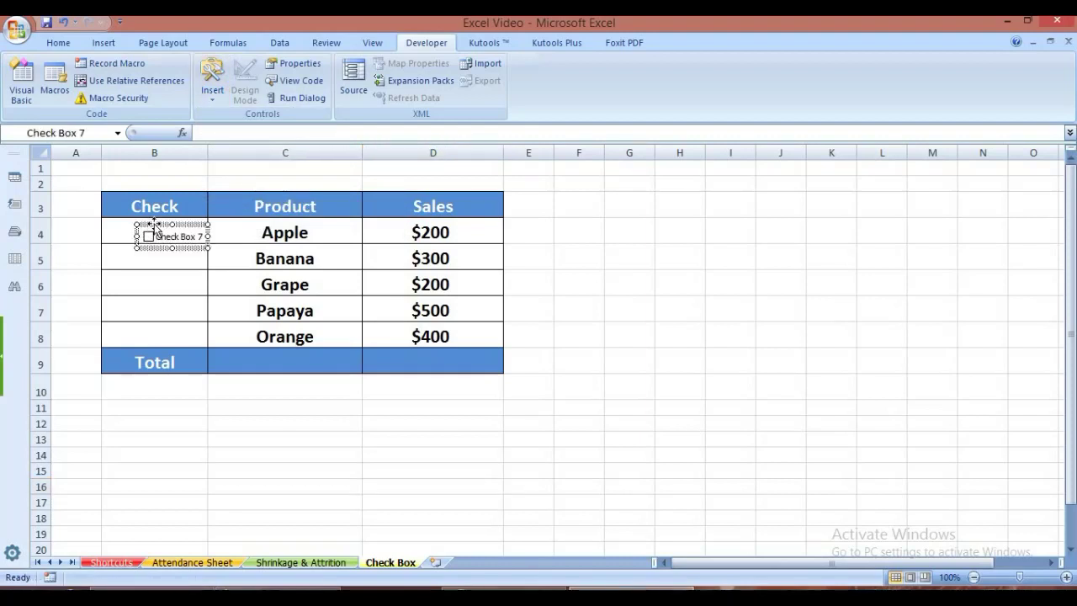
drag(154, 217, 156, 221)
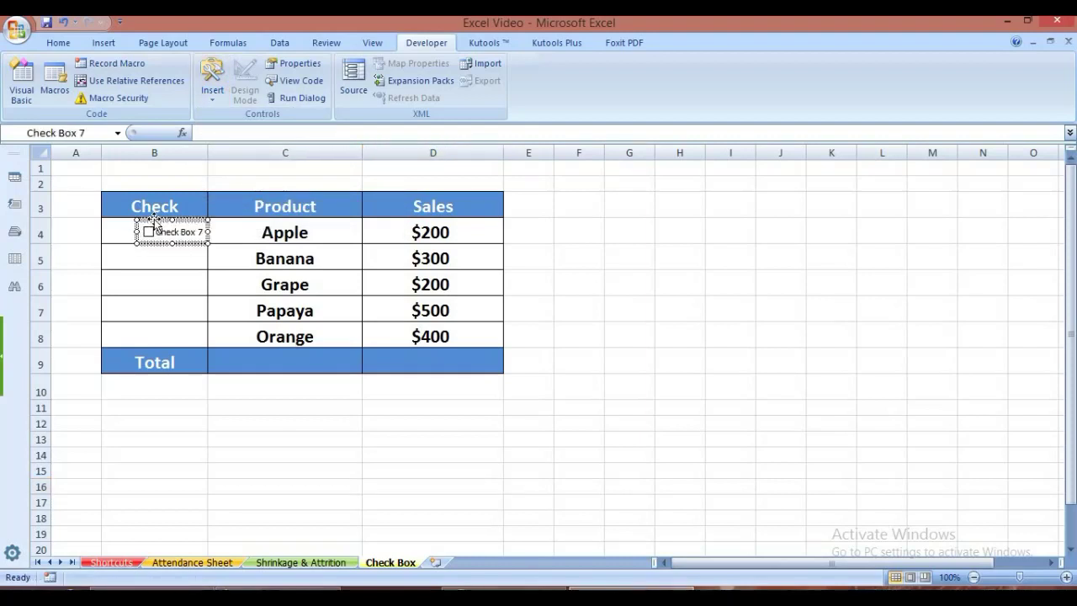
click(158, 233)
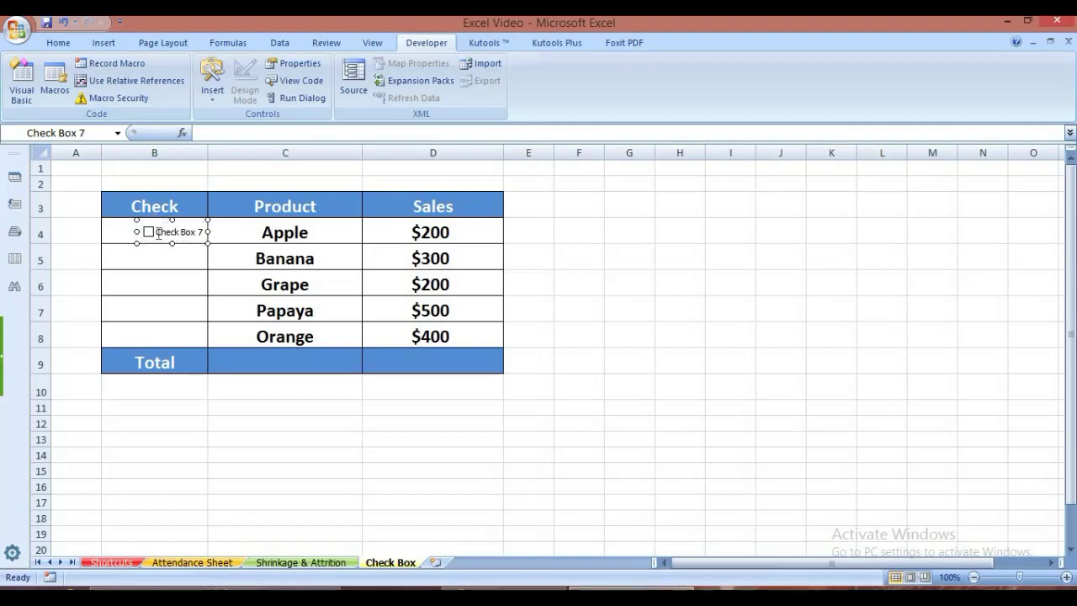
key(Delete)
key(Delete)
key(Delete)
key(Delete)
key(Delete)
key(Delete)
key(Delete)
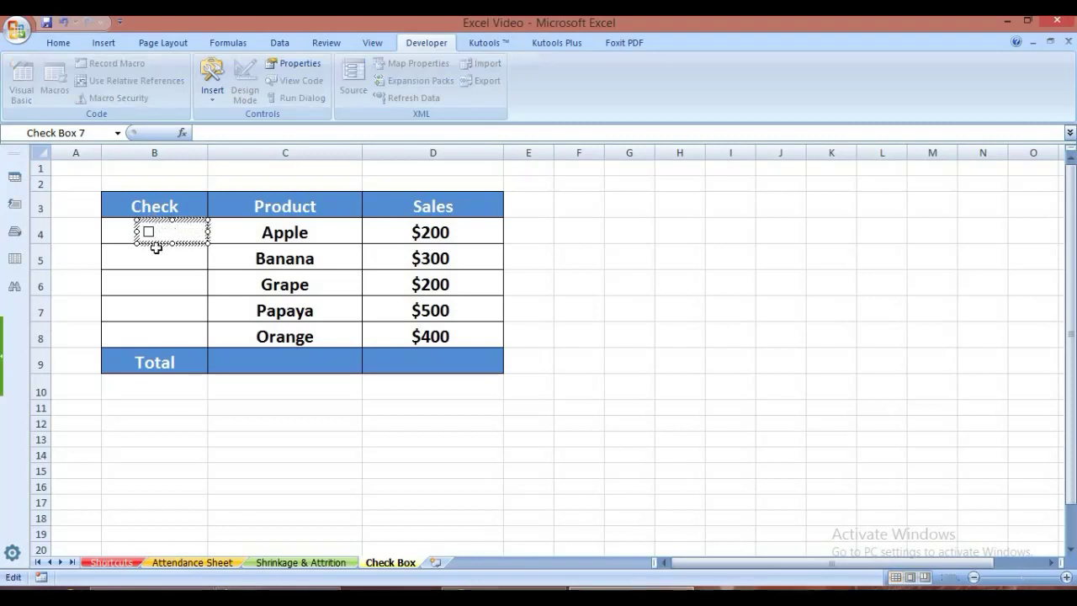
click(165, 258)
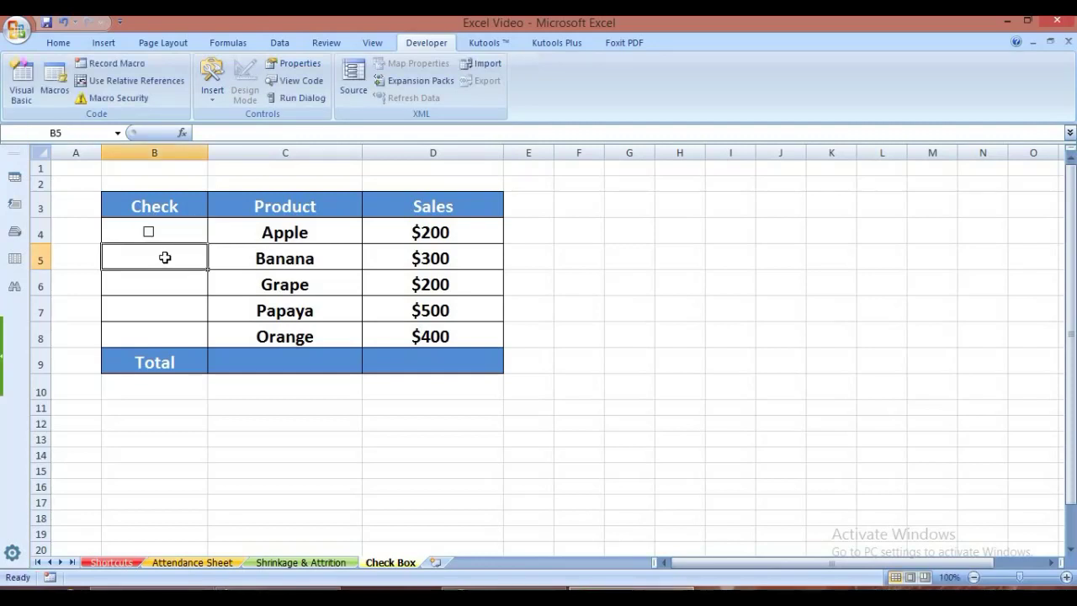
- Fill the checkbox from B4 down through B8 with Ctrl+D
click(109, 233)
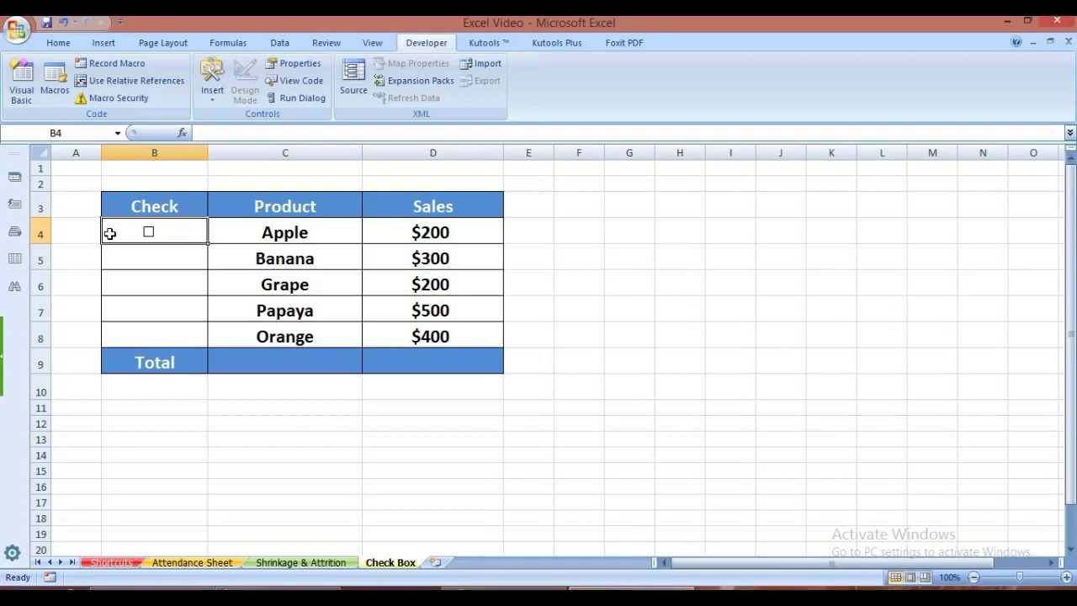
key(shift+Down)
key(shift+Down)
key(shift+Down)
key(shift+Down)
key(ctrl+d)
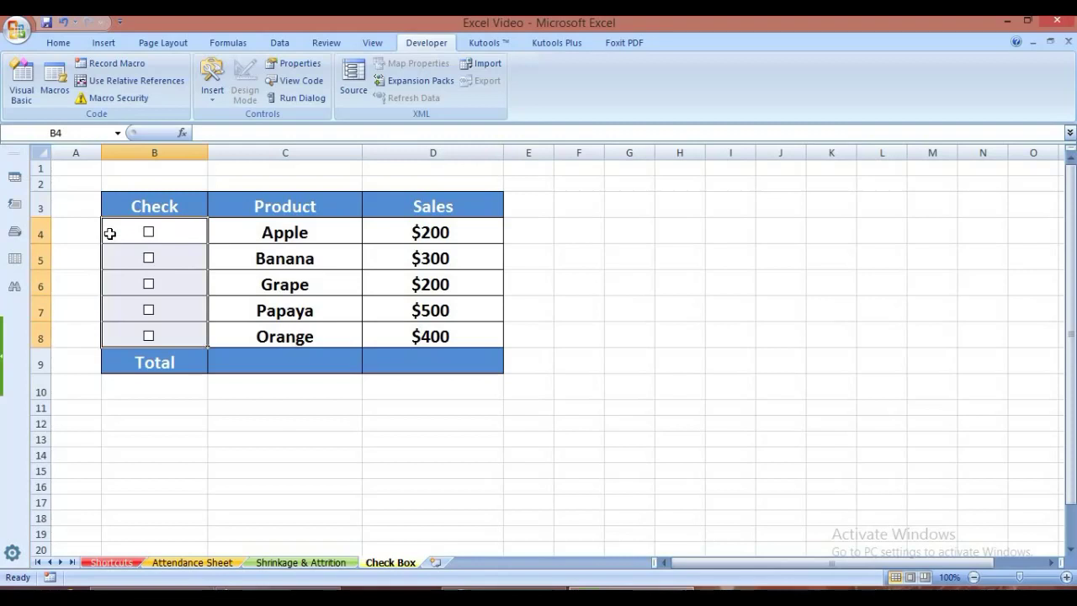
- Tick and untick the Apple checkbox to test it, then deselect
click(197, 241)
click(150, 235)
click(197, 483)
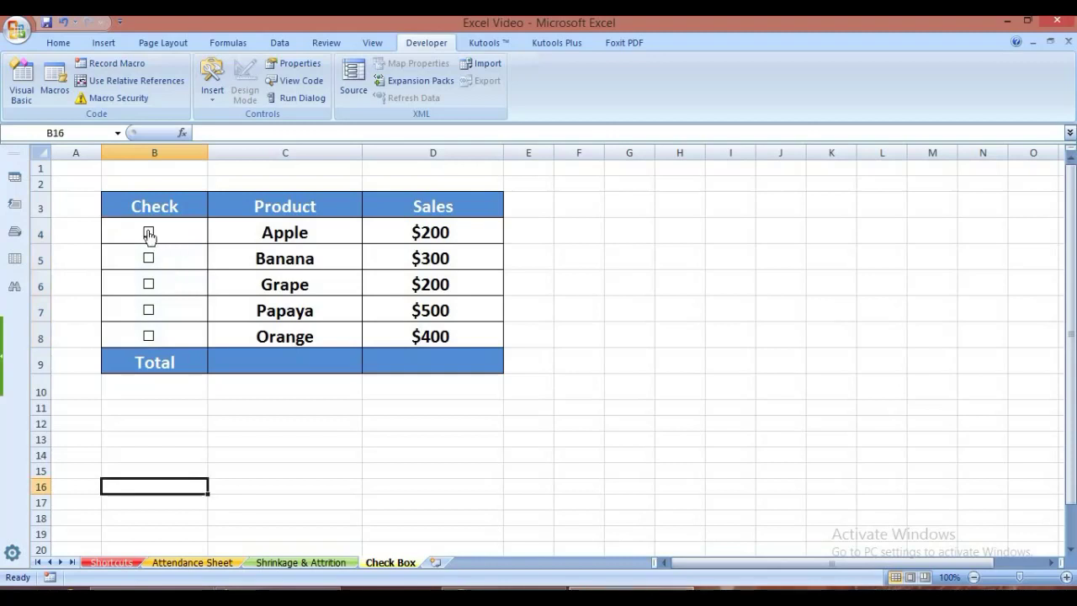
- Set the Apple checkbox's Format Control cell link to $B$4
right_click(149, 237)
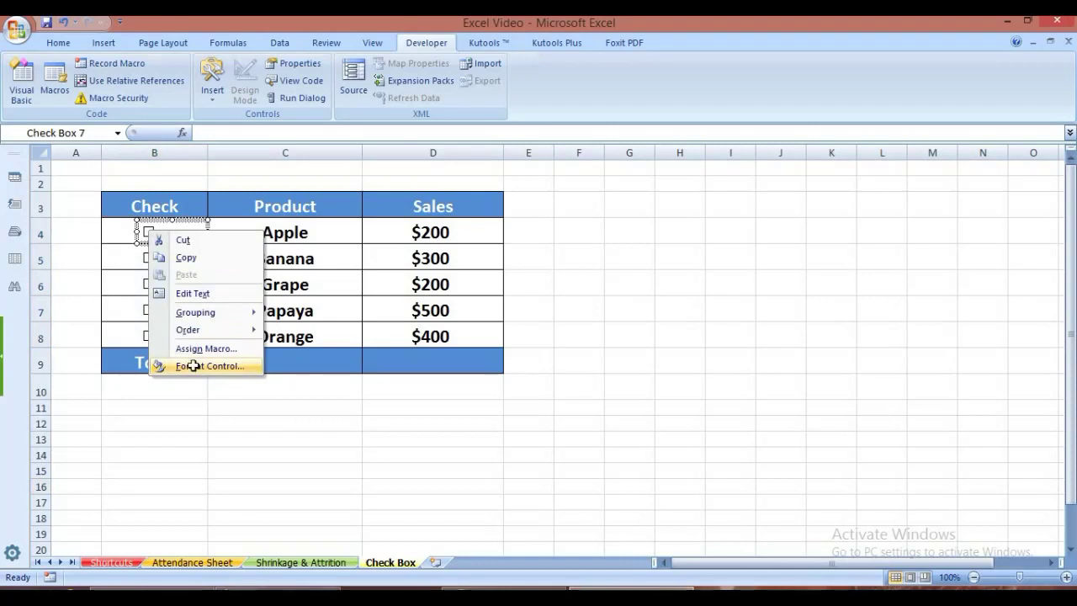
click(195, 367)
drag(177, 62, 568, 95)
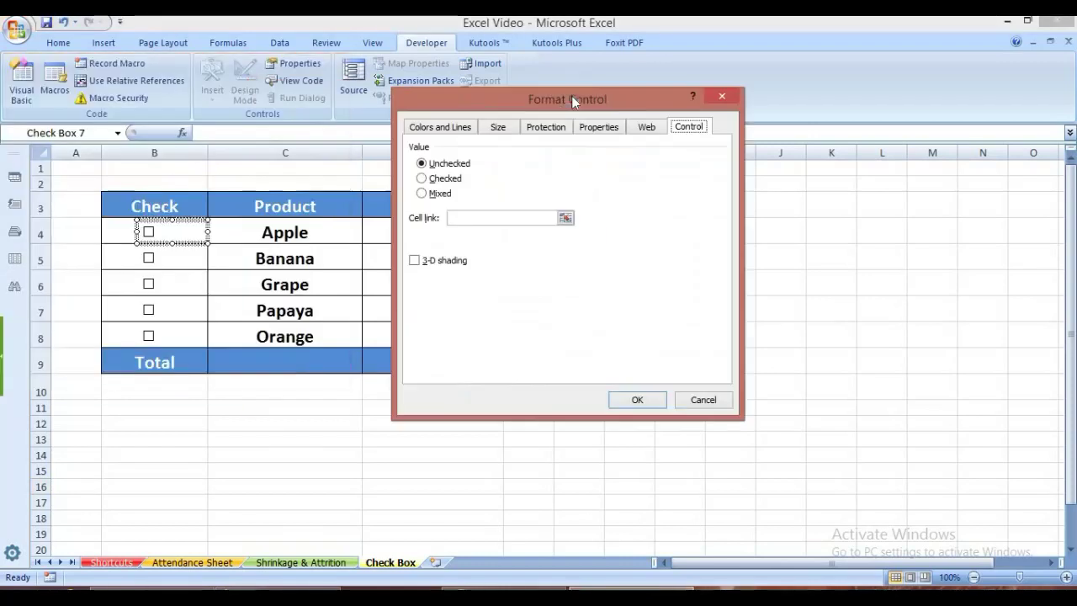
click(468, 217)
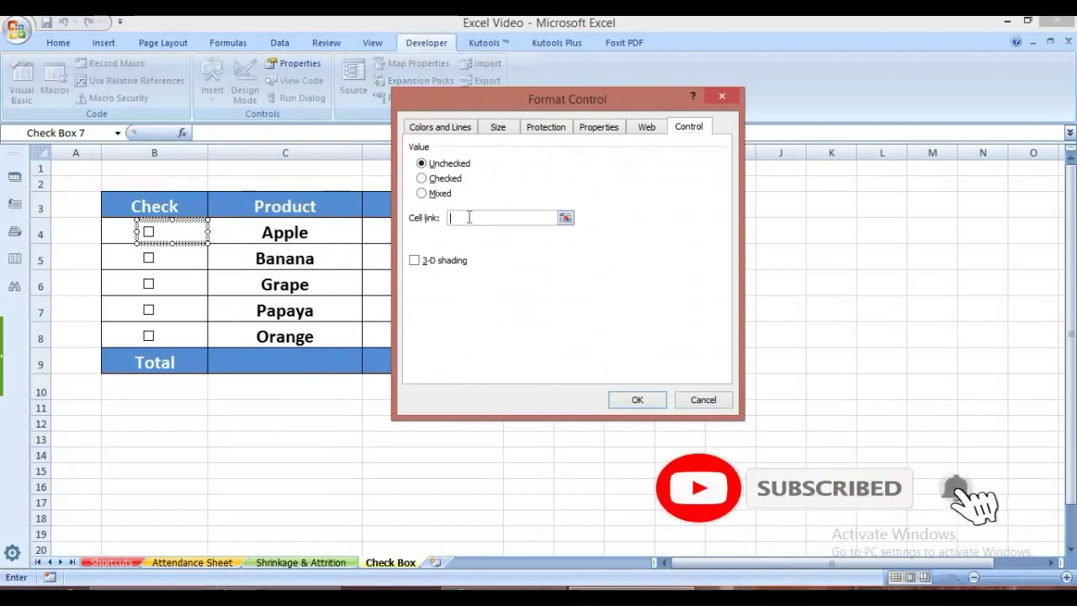
click(112, 231)
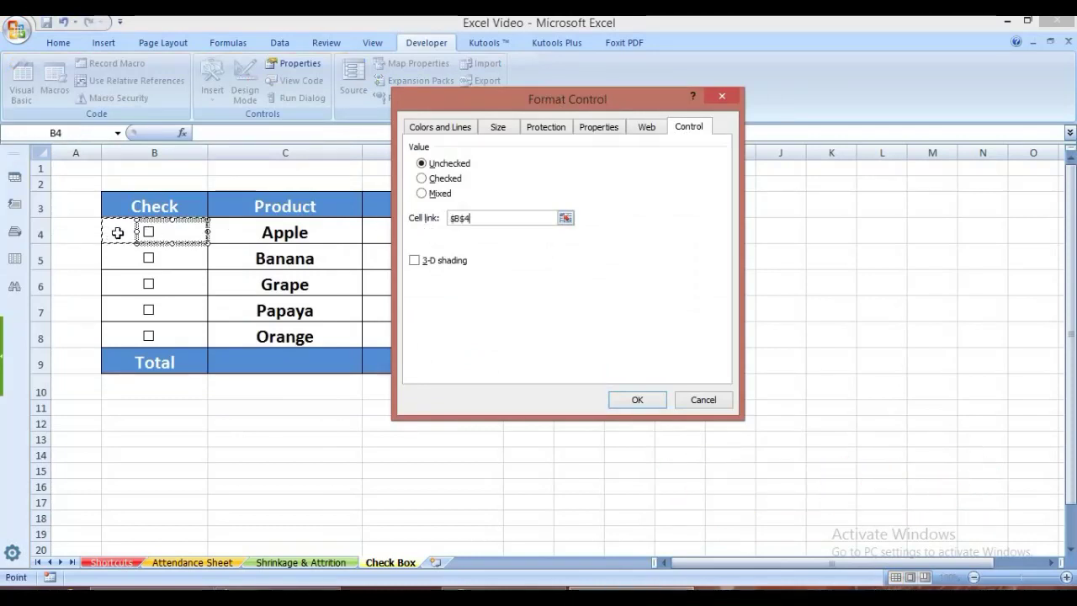
click(656, 404)
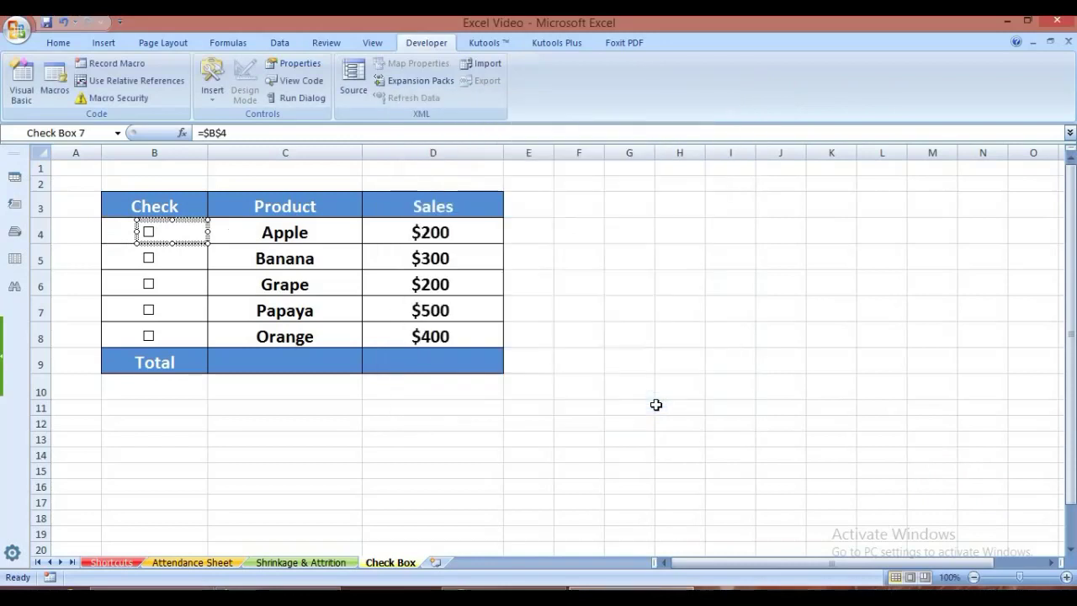
key(Tab)
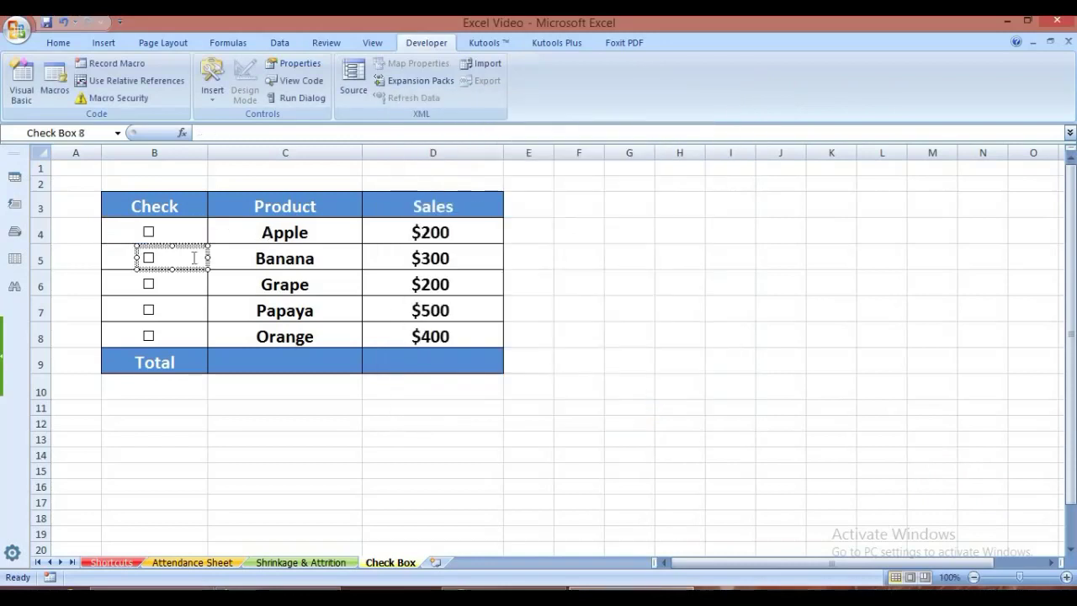
- Link the Banana checkbox to cell $B$5
right_click(194, 259)
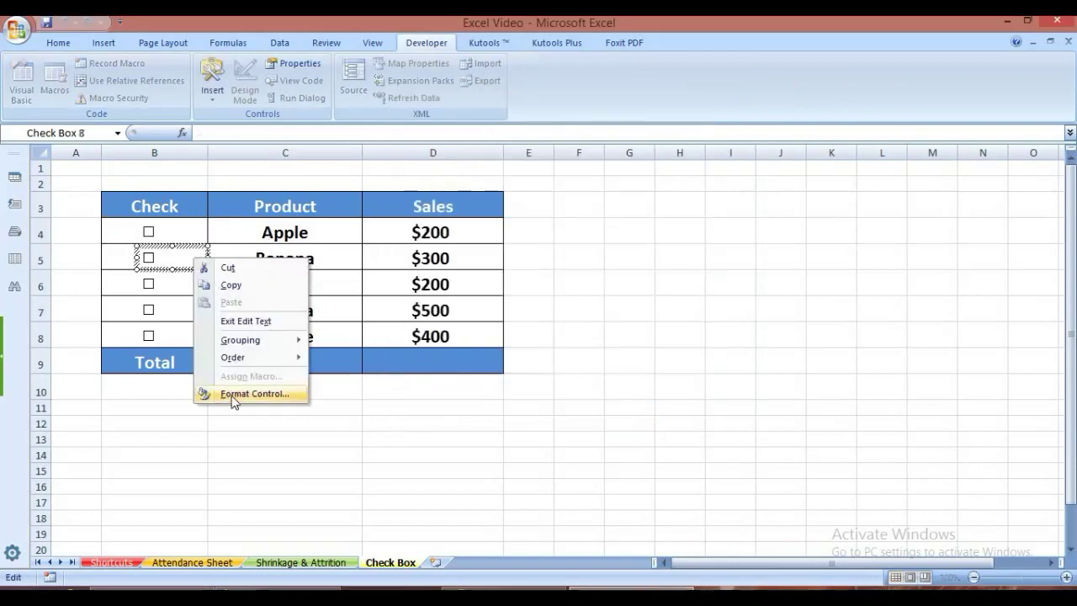
click(233, 394)
drag(183, 86, 516, 124)
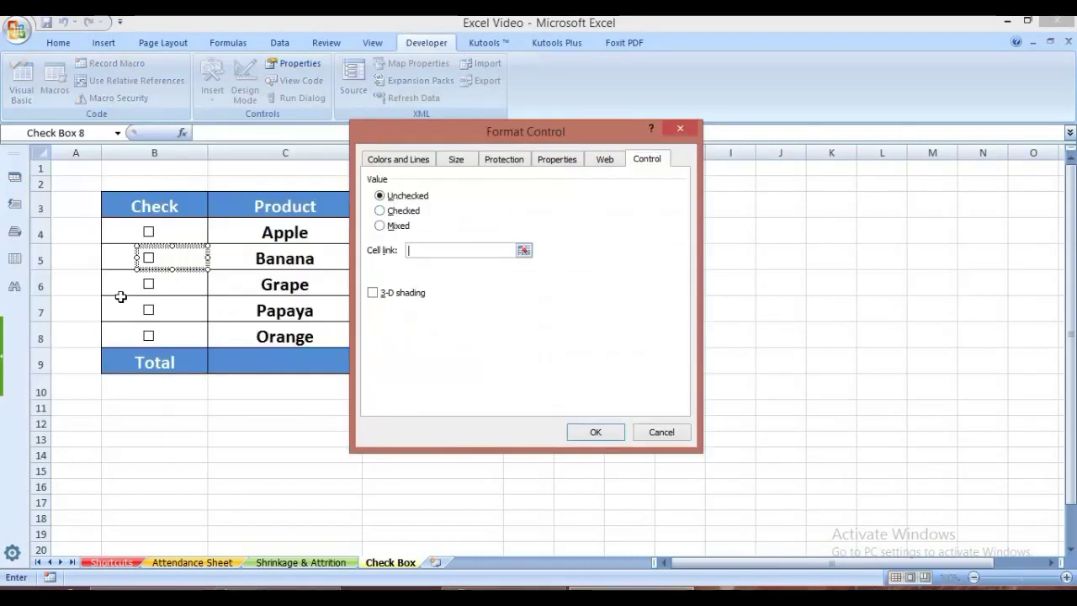
click(116, 258)
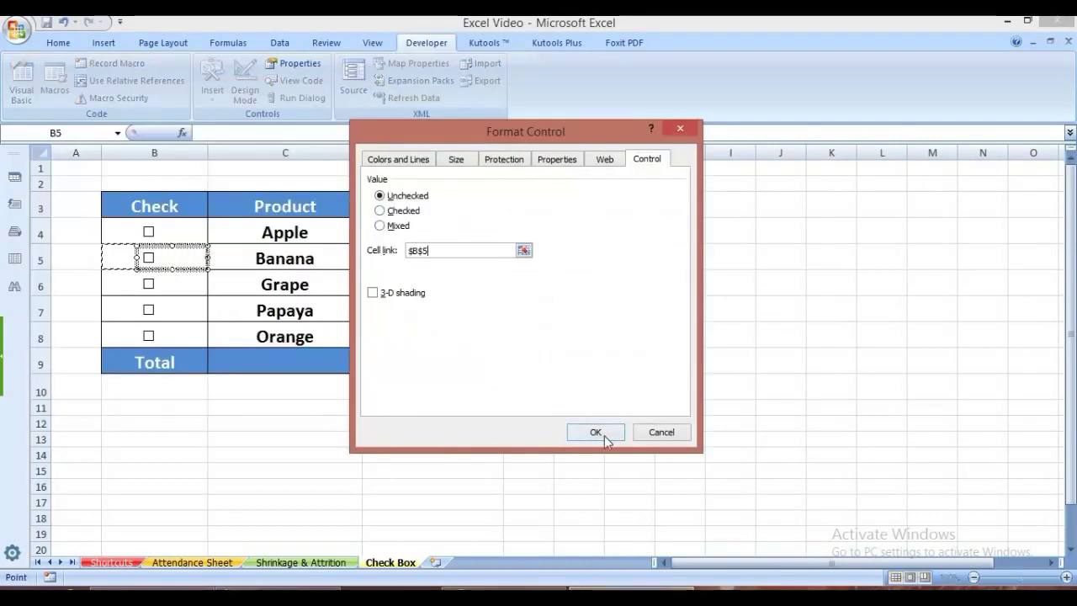
click(596, 432)
- Test the Grape checkbox, then link it to cell $B$6
click(172, 284)
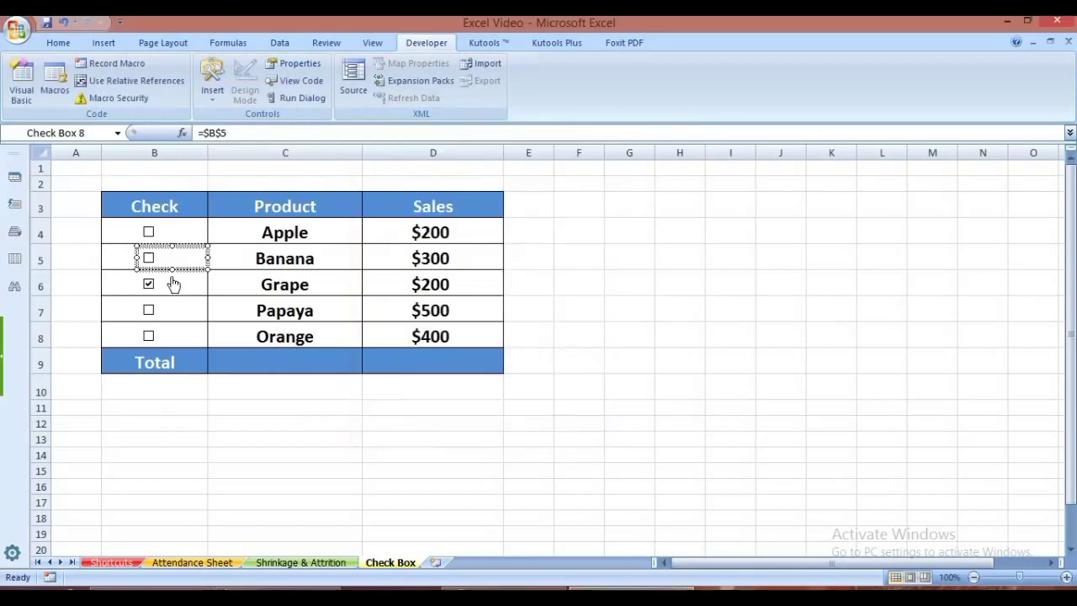
click(172, 285)
ctrl+click(173, 280)
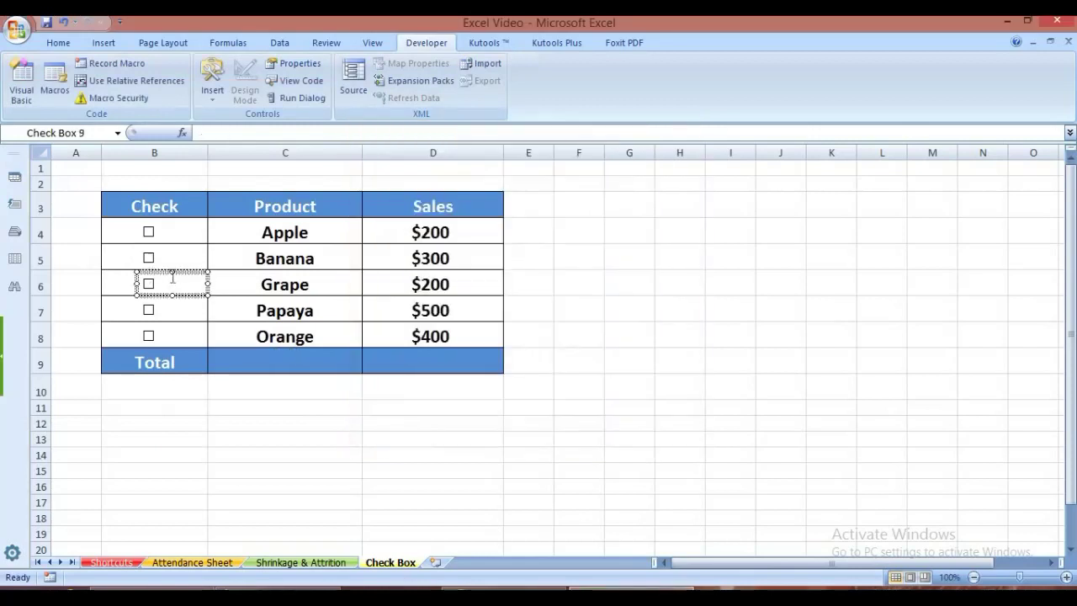
right_click(173, 278)
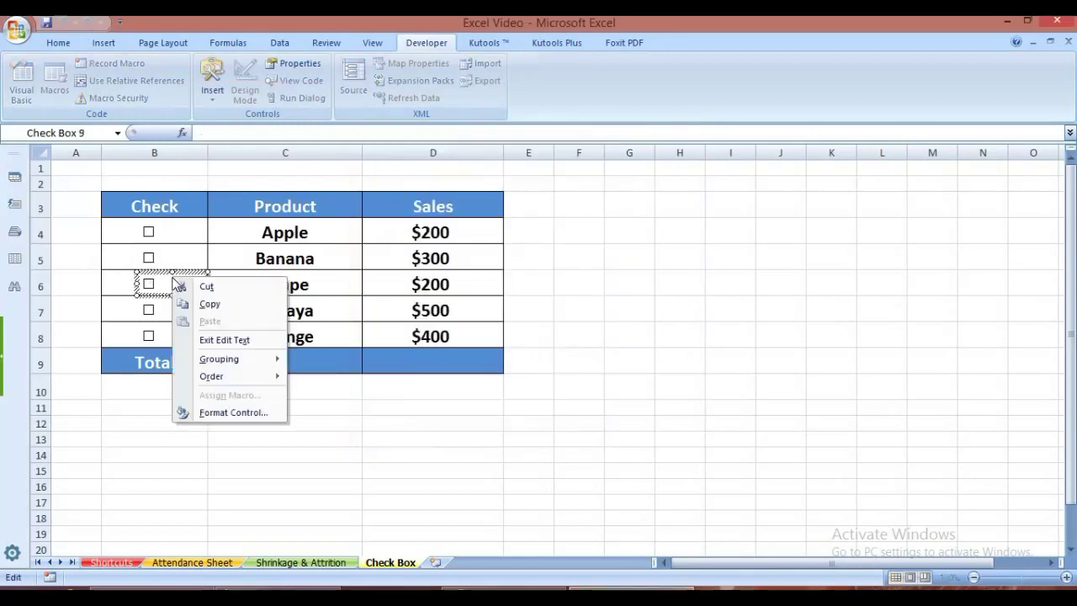
click(227, 413)
drag(213, 116, 642, 115)
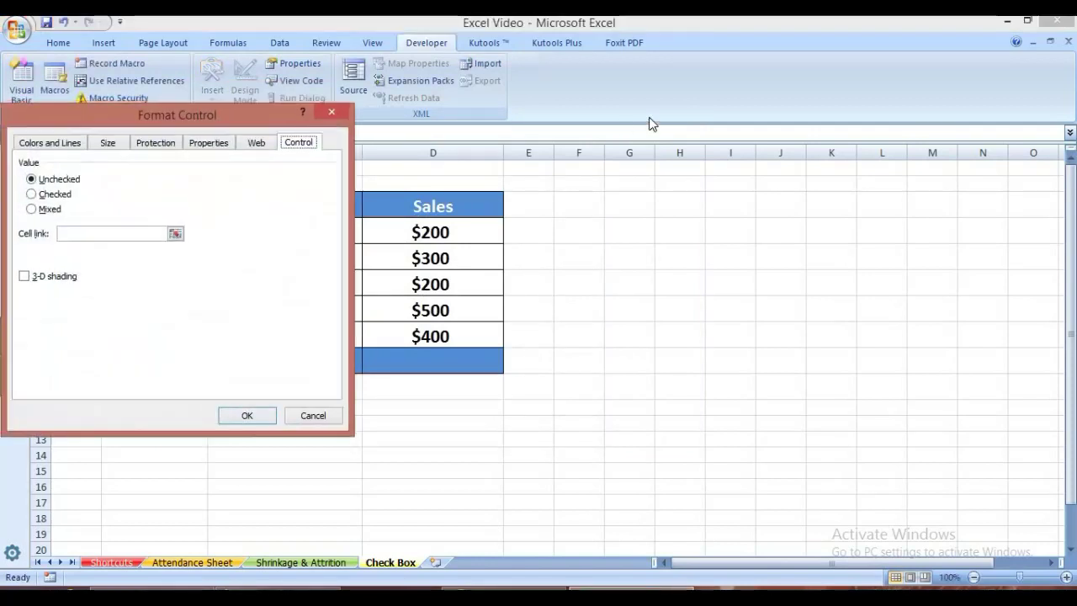
click(499, 233)
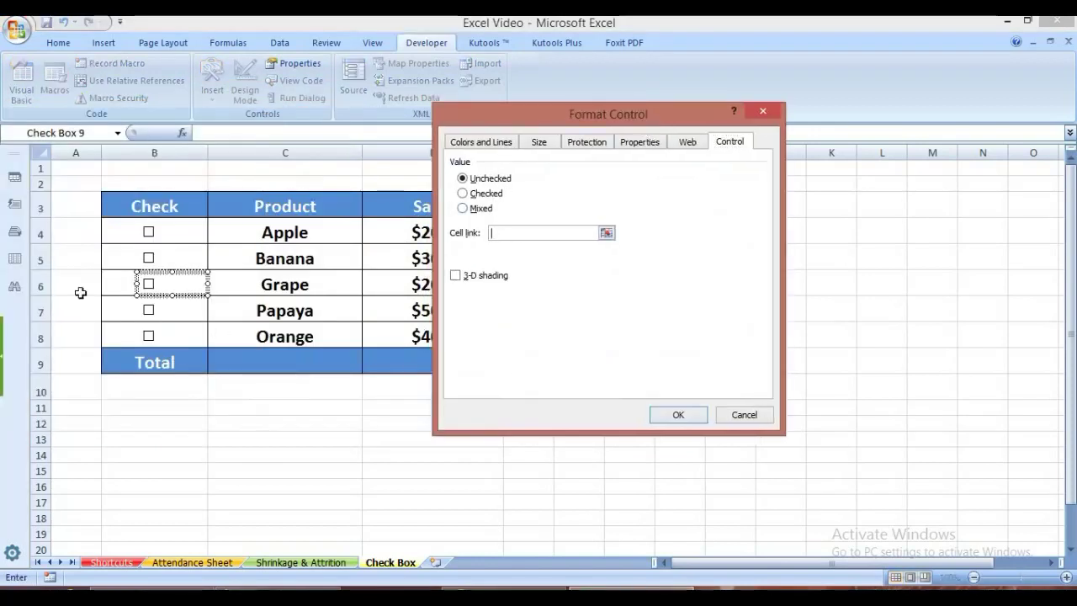
click(110, 285)
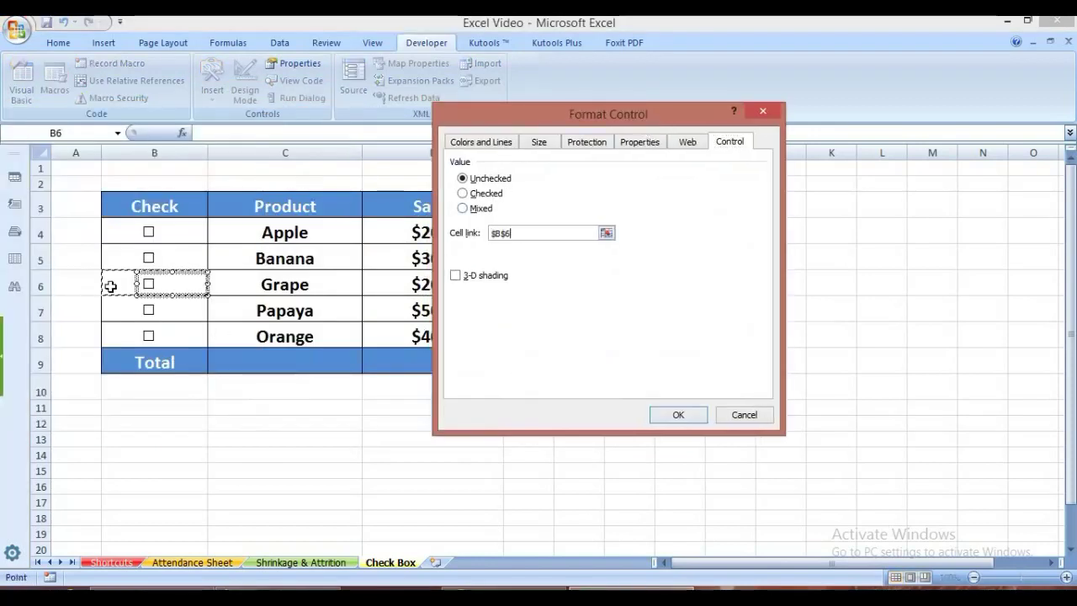
click(678, 414)
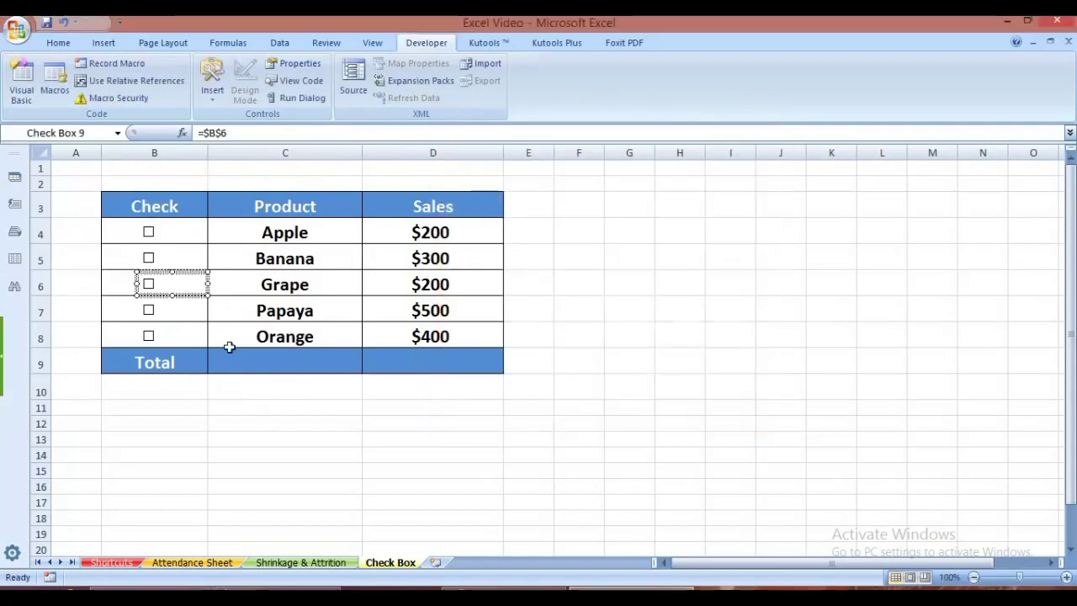
key(Tab)
- Link the Papaya checkbox to cell $B$7
right_click(174, 316)
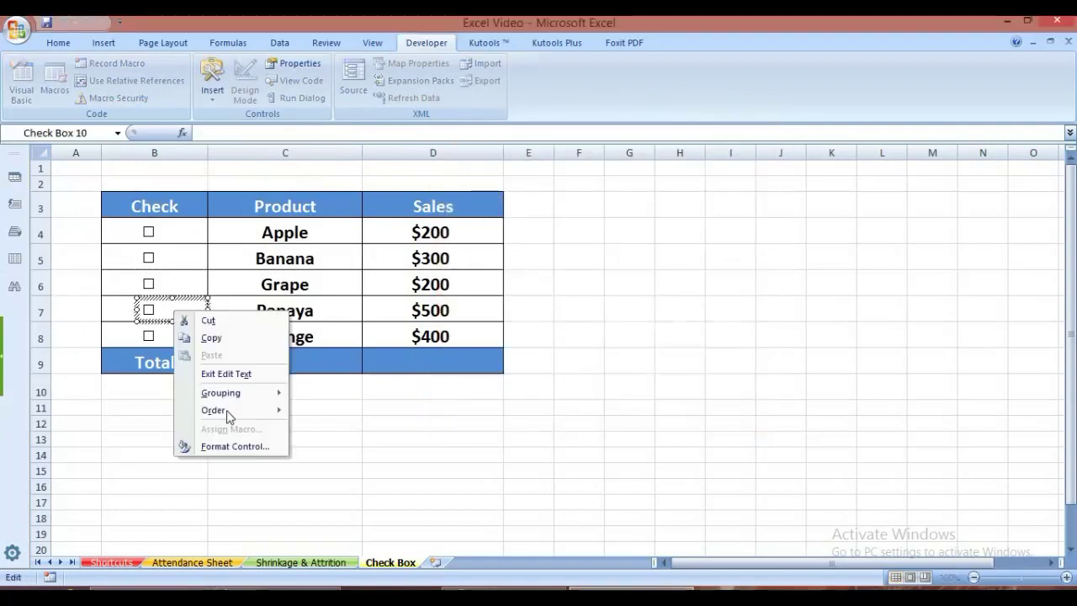
click(223, 448)
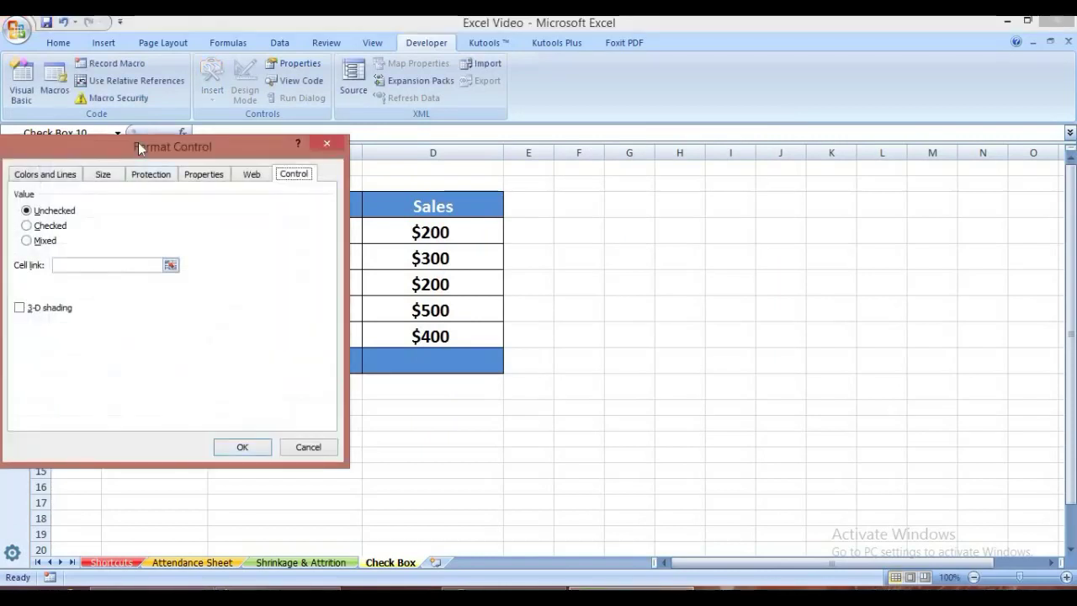
drag(138, 143, 610, 103)
click(543, 222)
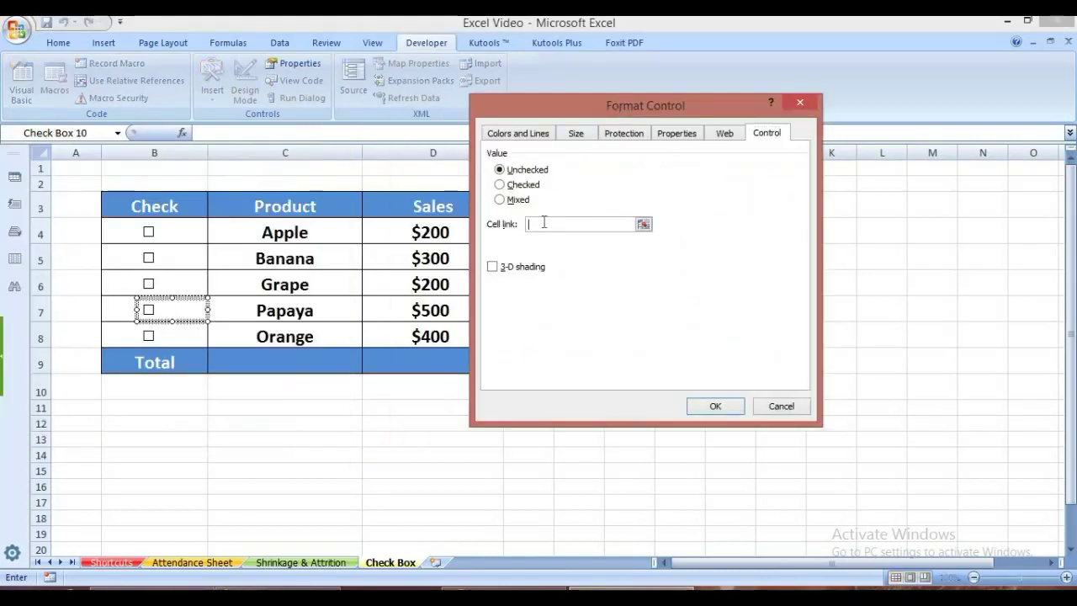
click(118, 309)
click(714, 408)
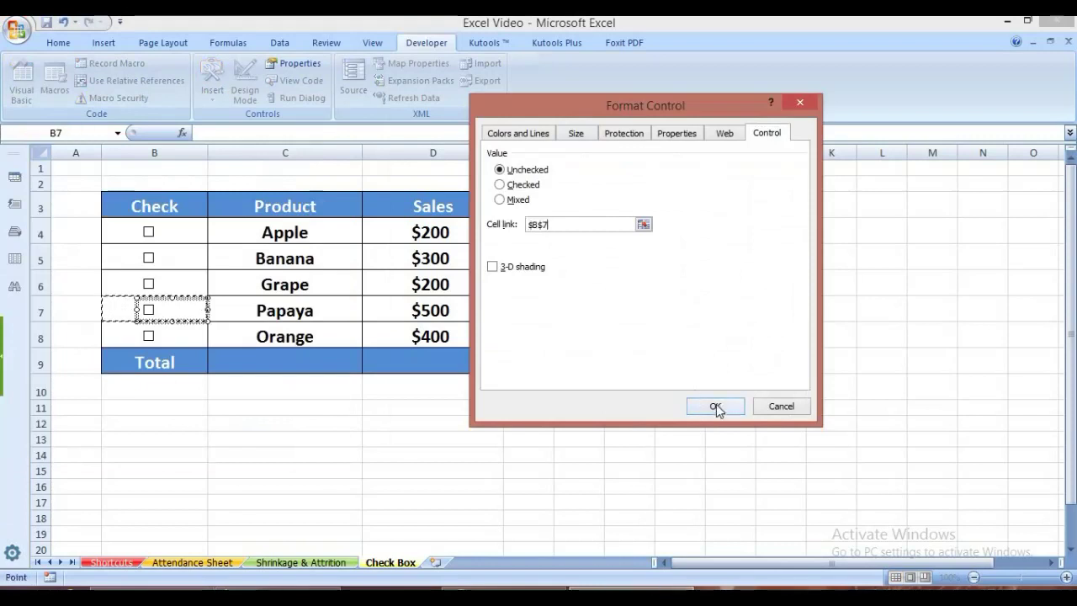
- Link the Orange checkbox to cell $B$8, then deselect it
ctrl+click(174, 333)
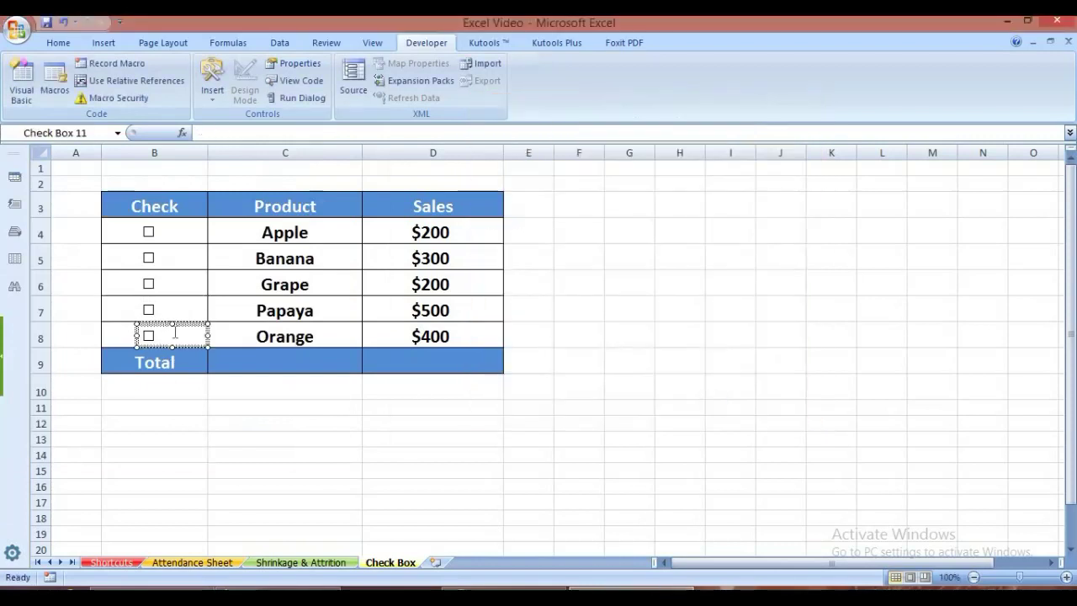
right_click(177, 336)
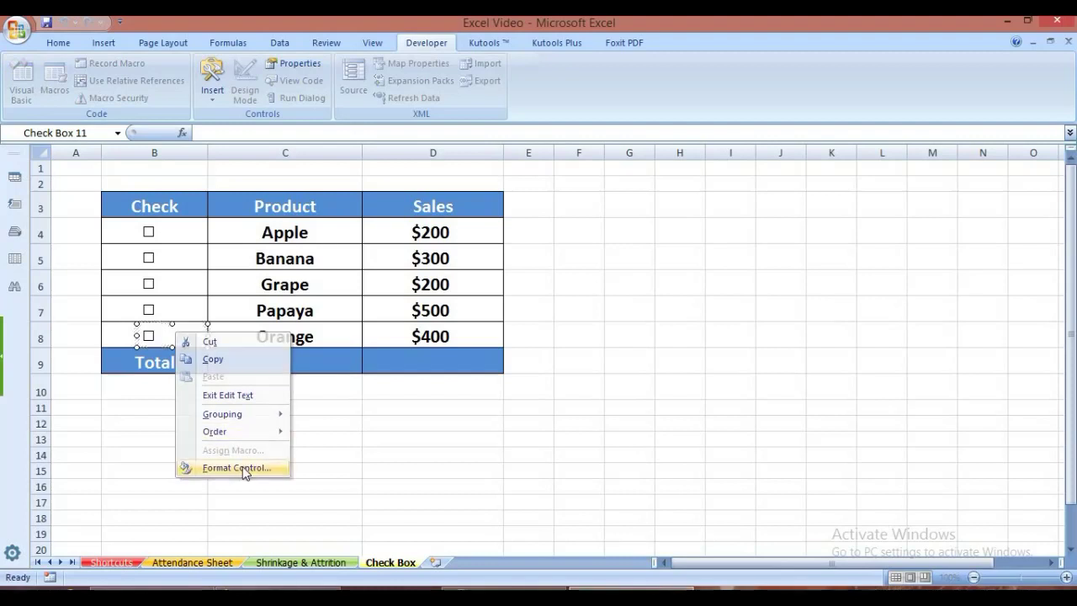
click(244, 468)
drag(225, 167, 750, 86)
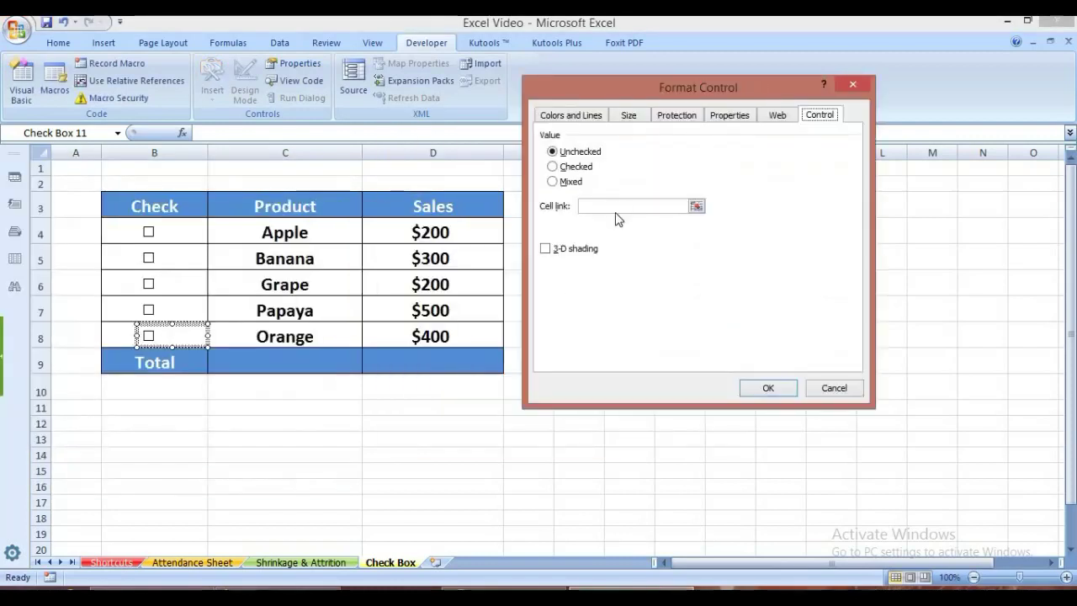
click(617, 205)
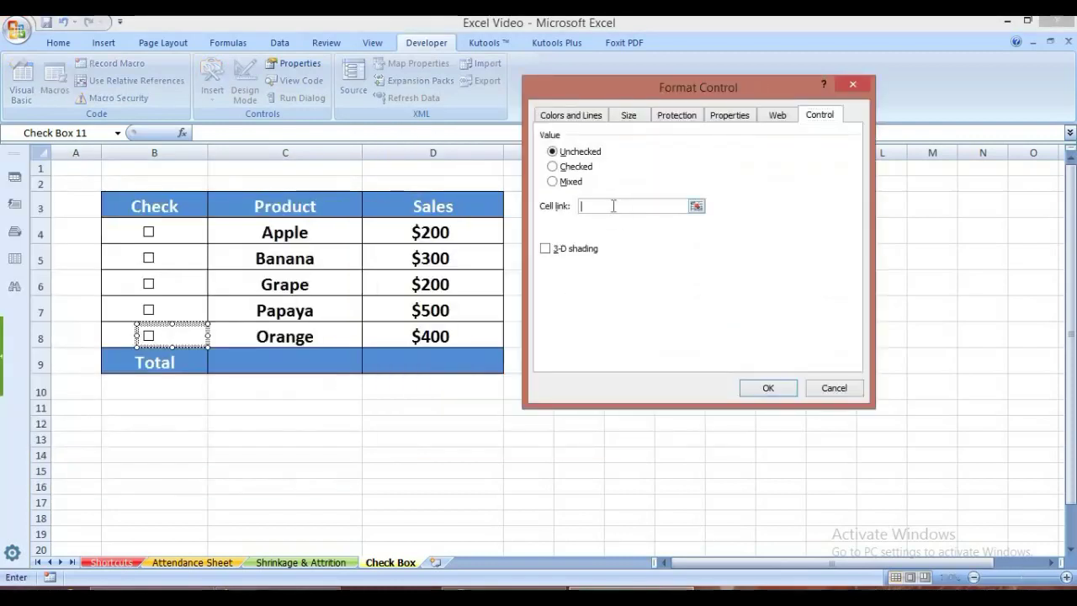
click(116, 340)
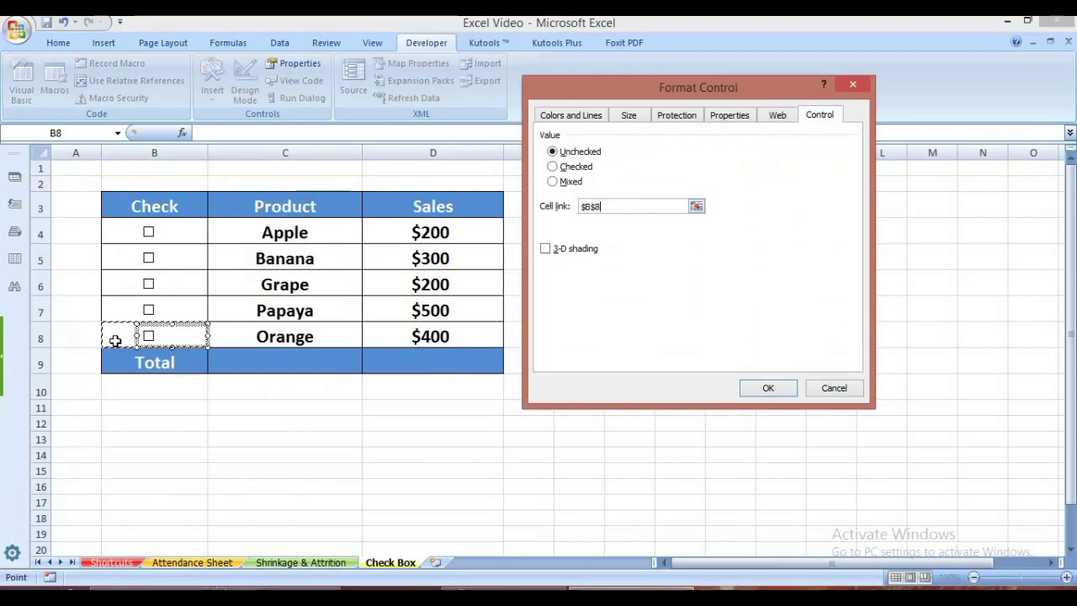
click(768, 388)
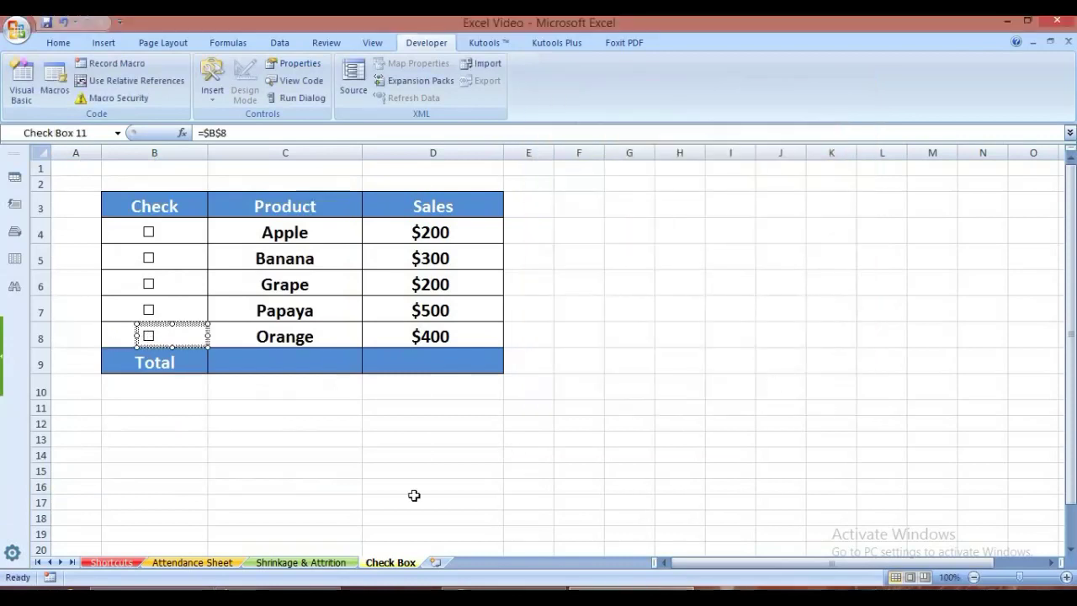
click(414, 497)
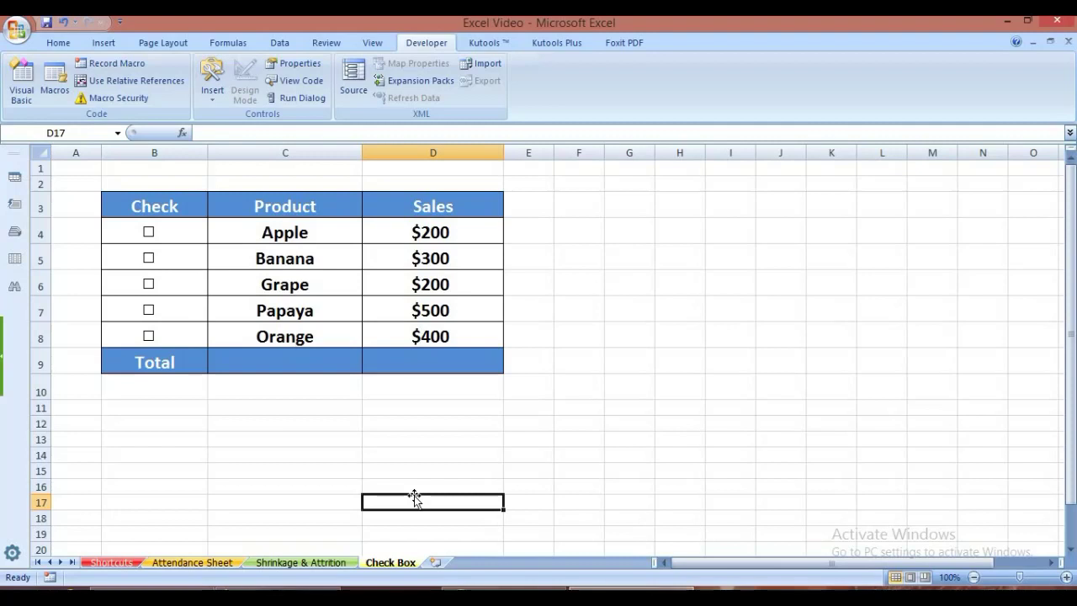
- Tick then untick the Apple, Banana and Grape checkboxes, leaving FALSE in B4:B6, and select B4:B8
click(149, 233)
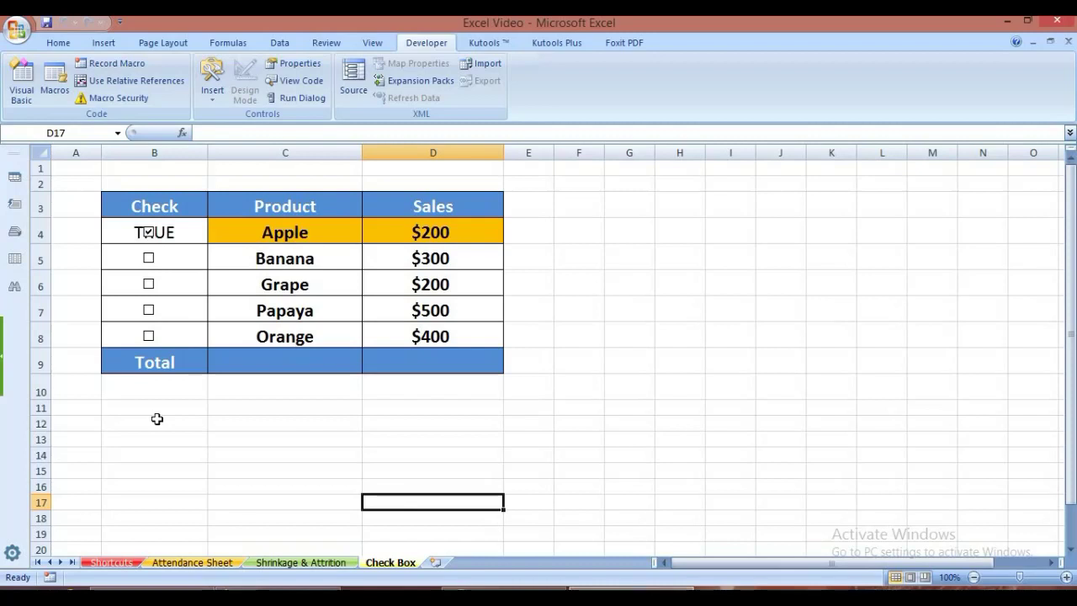
click(148, 259)
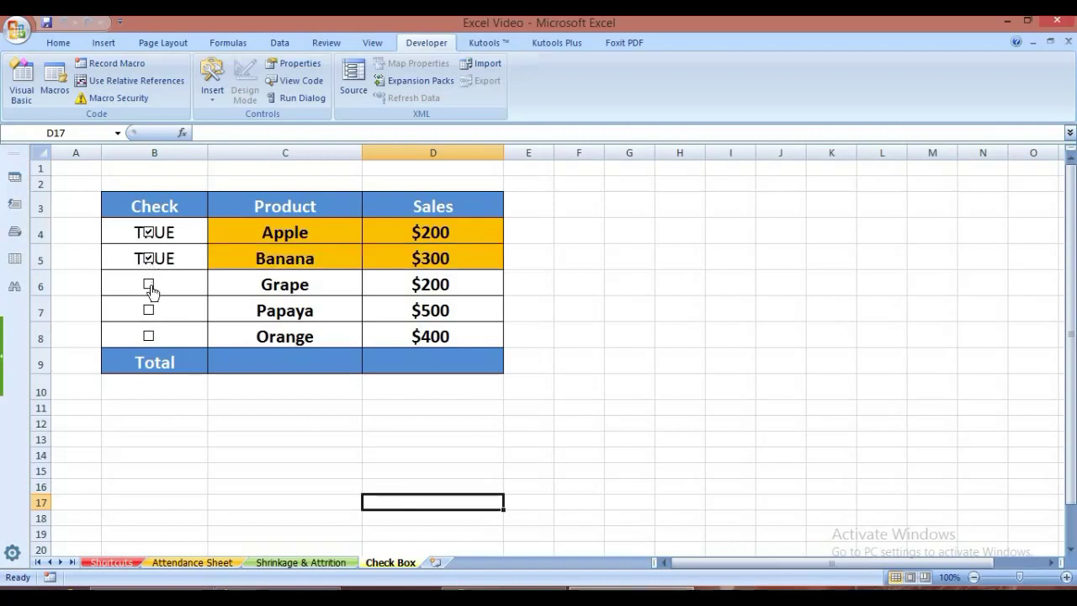
click(150, 286)
click(150, 261)
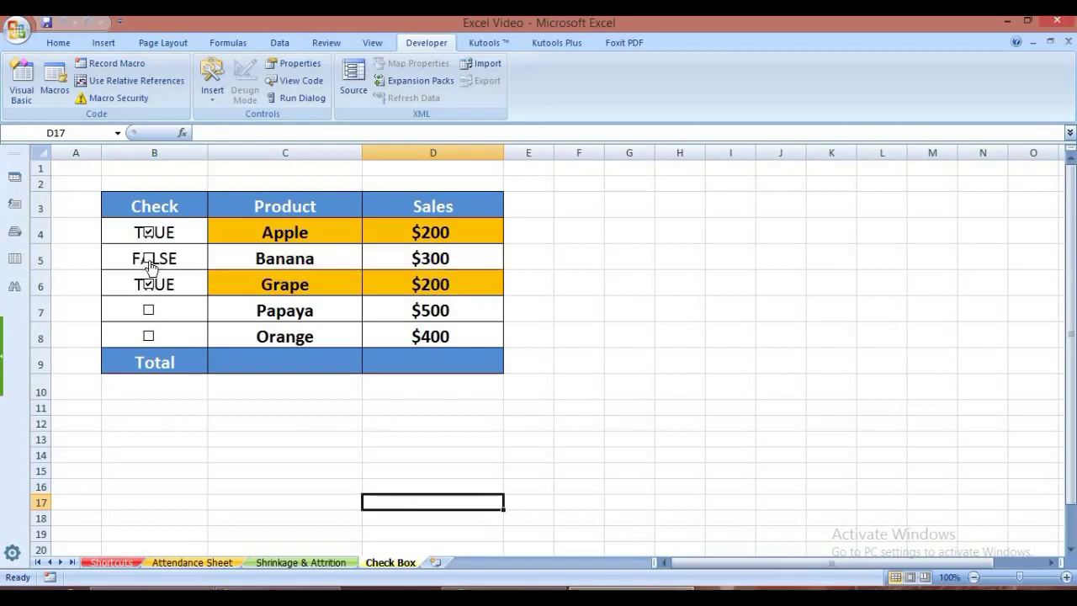
click(149, 237)
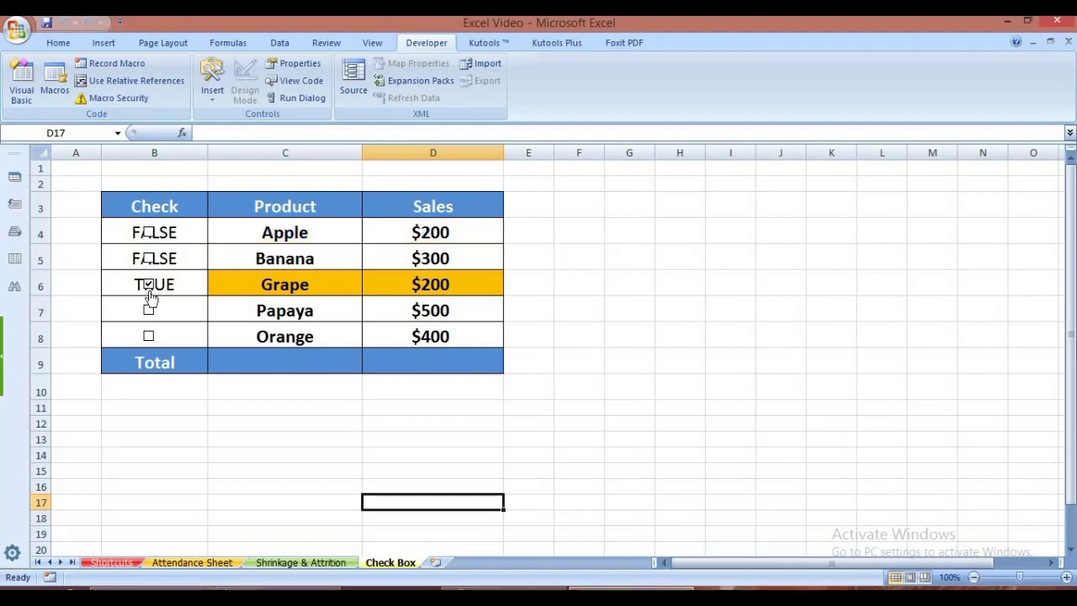
click(149, 288)
click(119, 226)
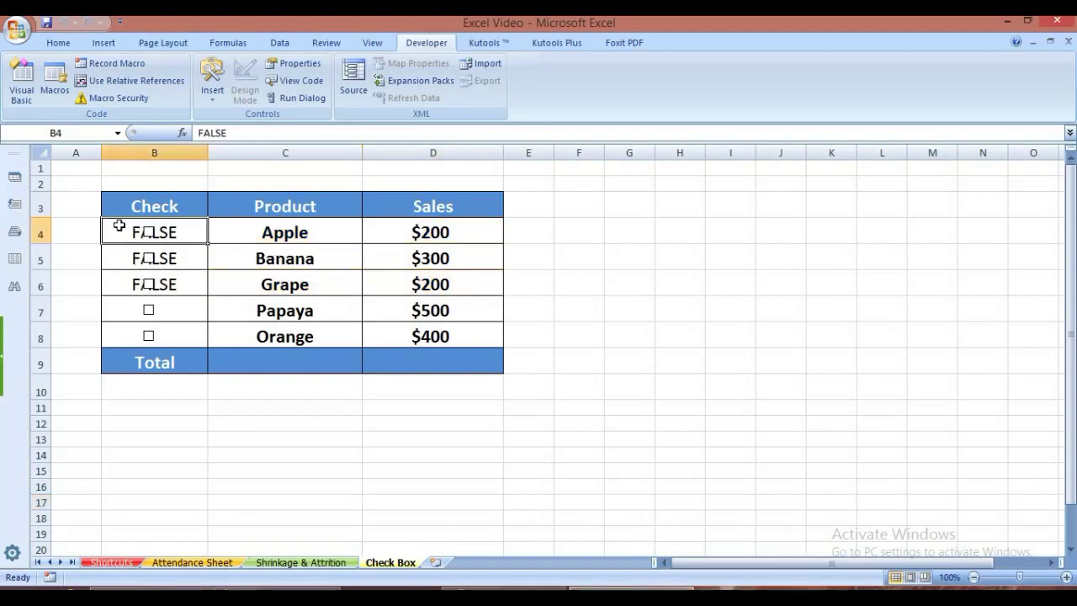
key(shift+Down)
key(shift+Down)
key(shift+Down)
key(shift+Down)
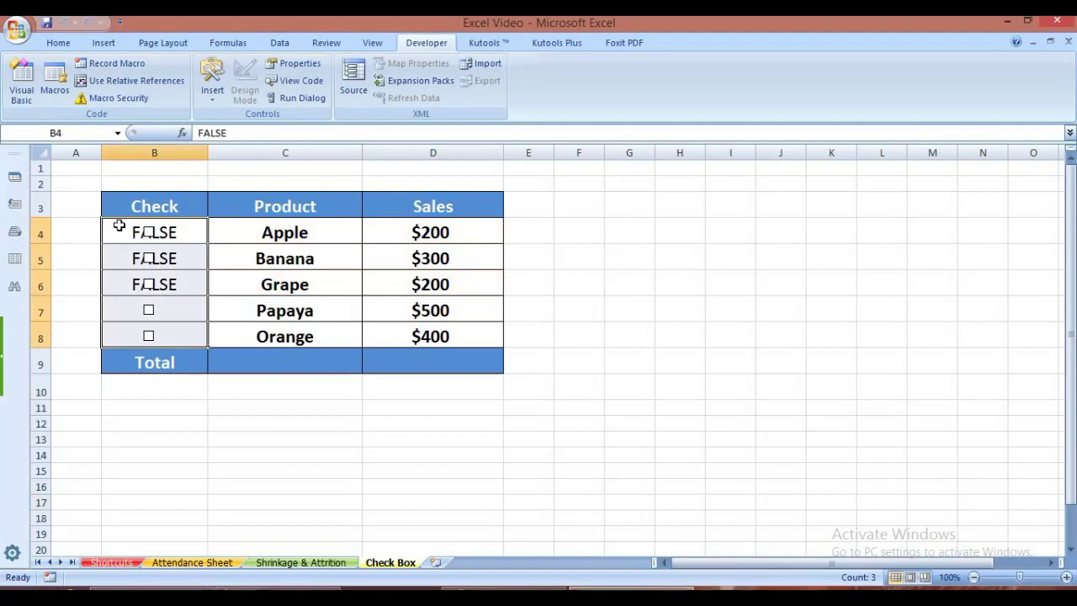
- Colour the B4:B8 TRUE/FALSE values white to hide them
click(57, 42)
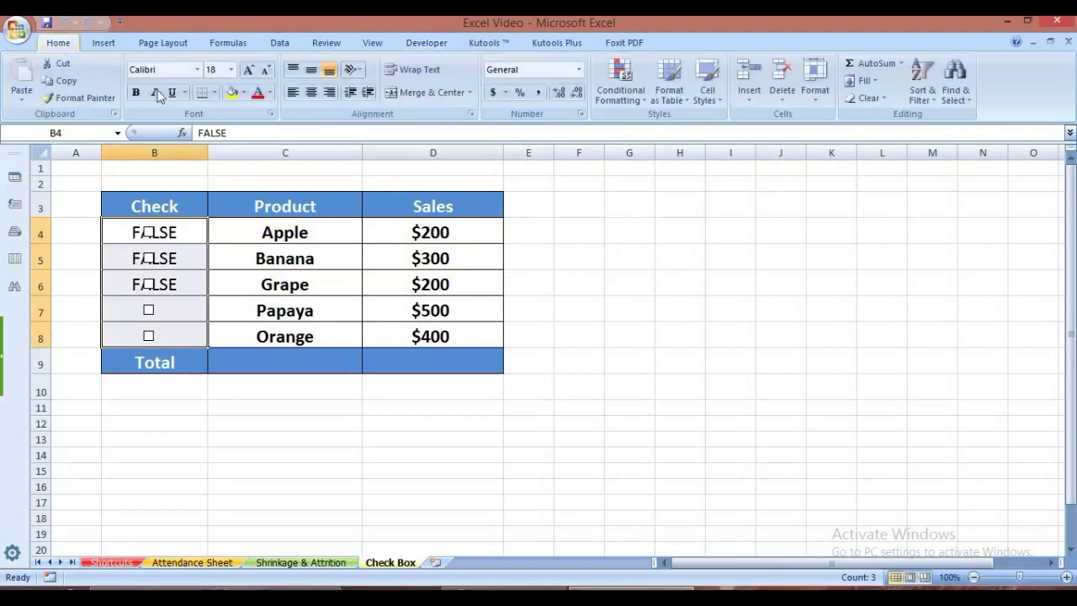
click(268, 94)
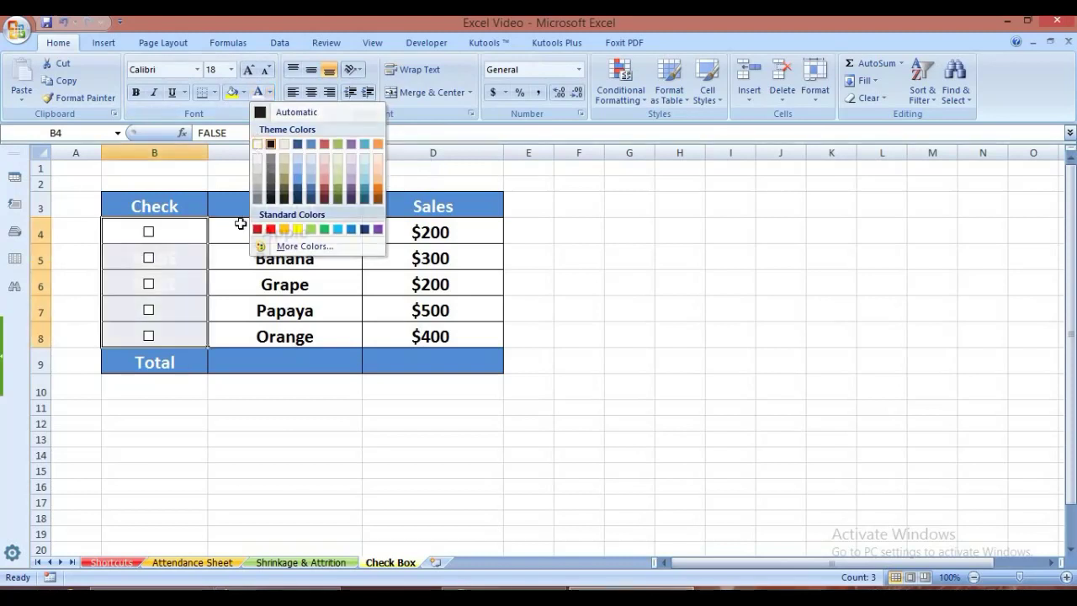
click(235, 409)
- Tick and untick the Apple, Banana, Grape and Papaya checkboxes, leaving all cleared
click(148, 231)
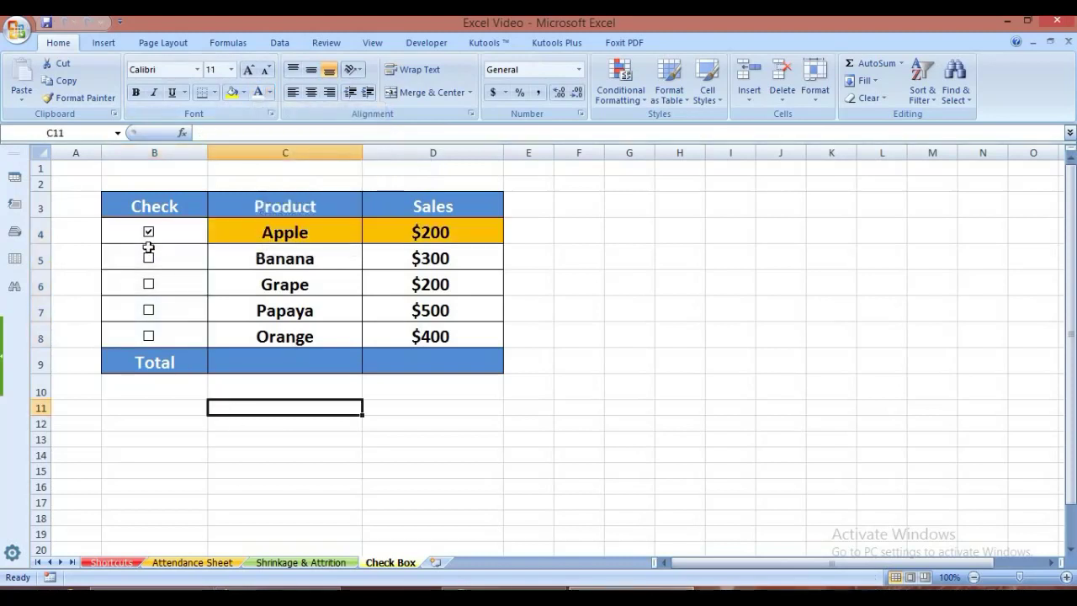
click(148, 257)
click(148, 283)
click(148, 309)
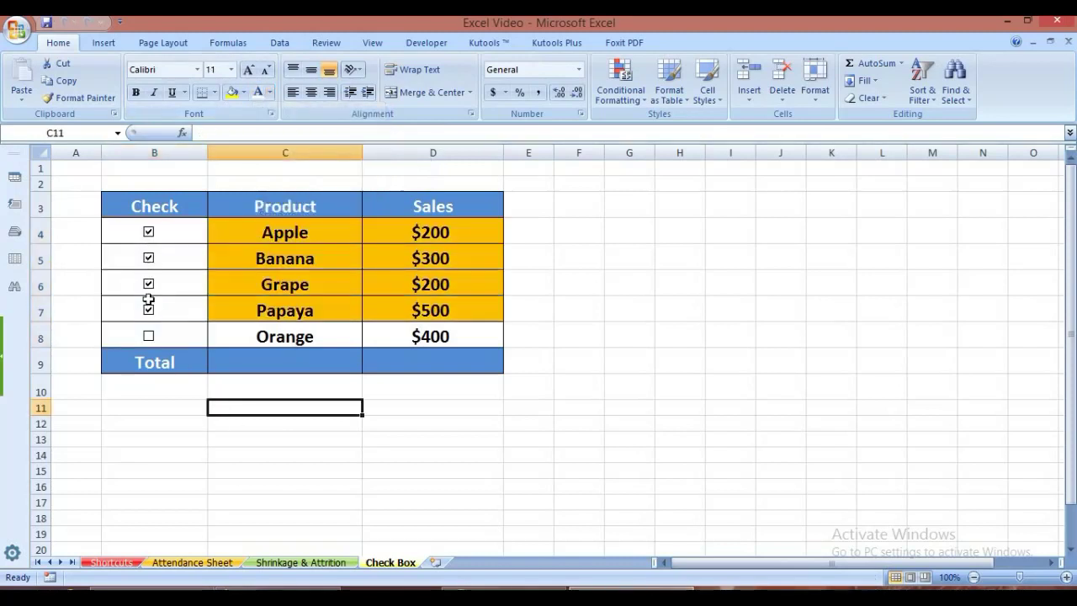
click(148, 283)
click(148, 257)
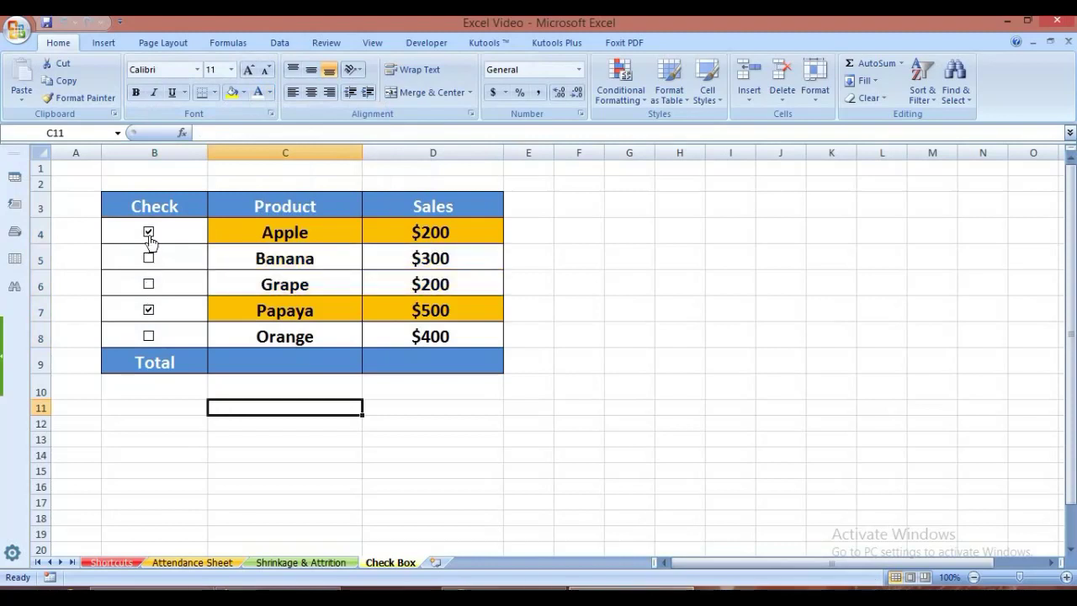
click(148, 231)
click(148, 310)
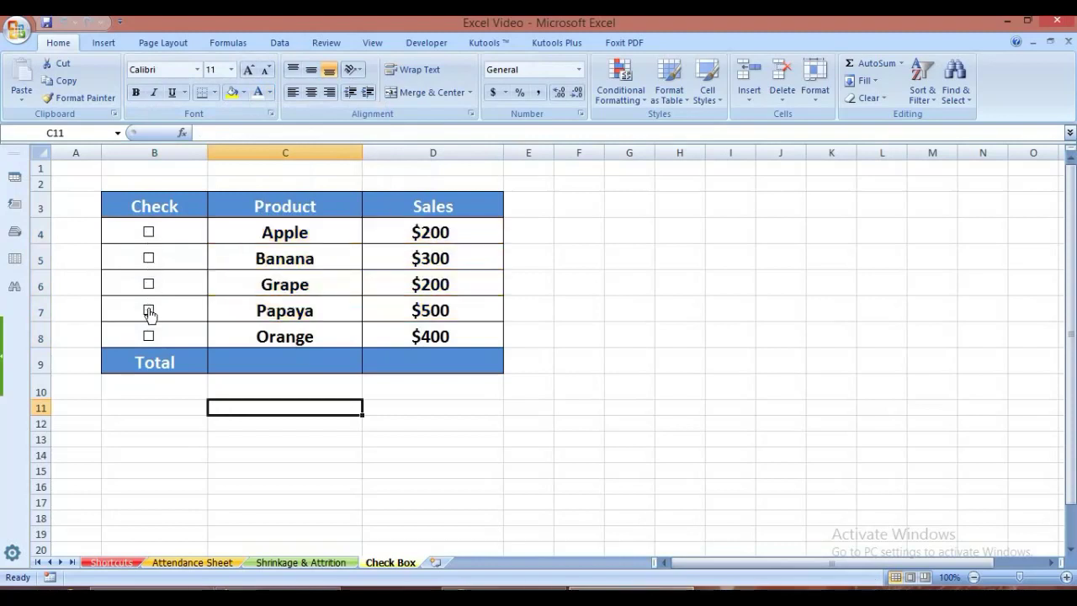
click(281, 441)
click(120, 228)
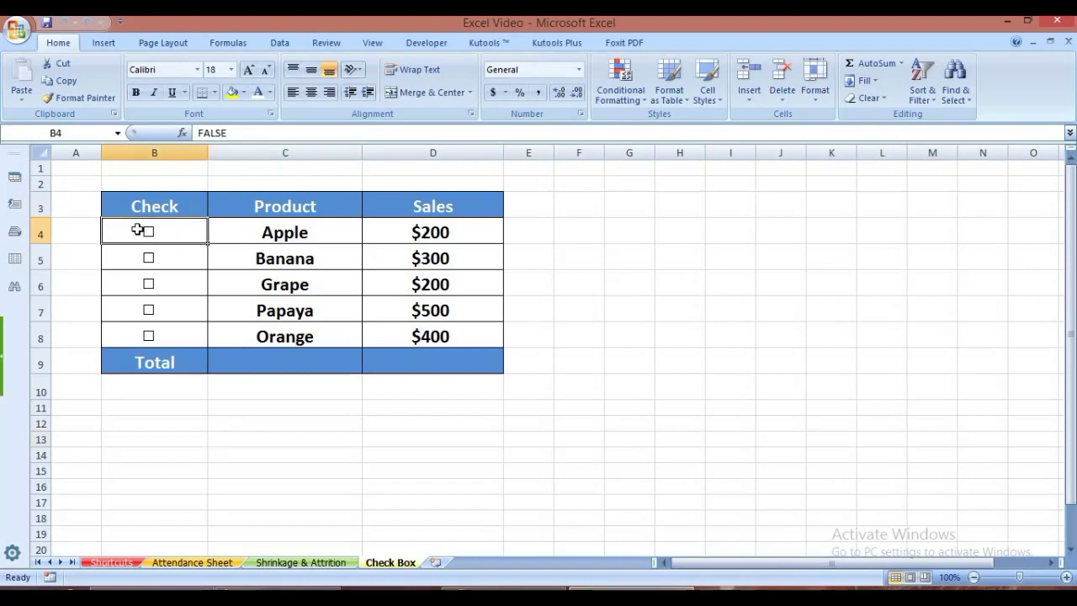
- Select B4:D8 and begin a conditional formatting New Rule using a formula to determine cells
key(shift+Right)
key(shift+Right)
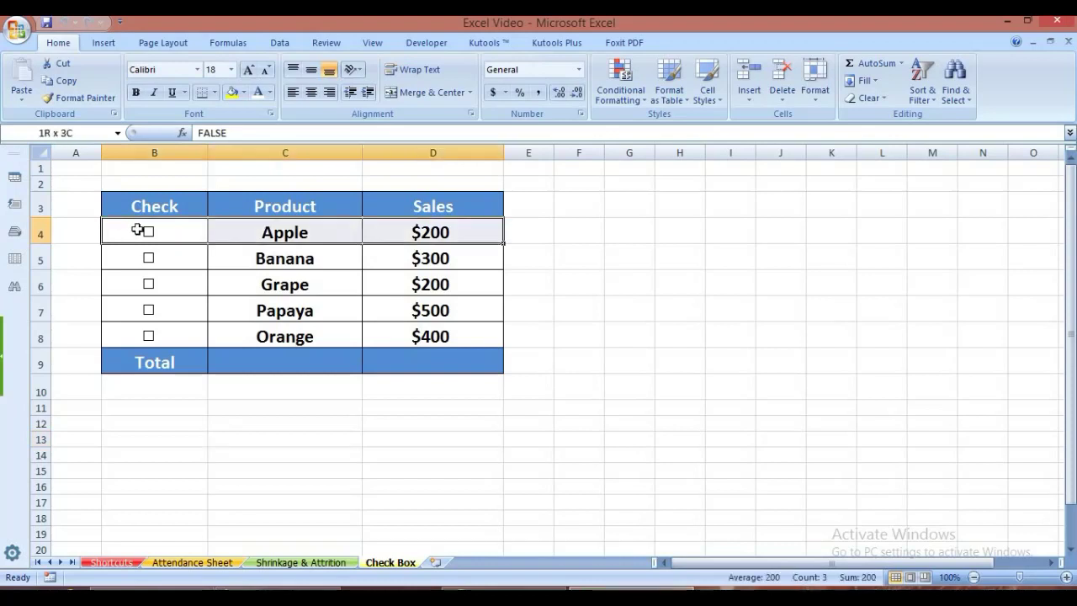
key(shift+Down)
key(shift+Down)
key(shift+Down)
key(shift+Down)
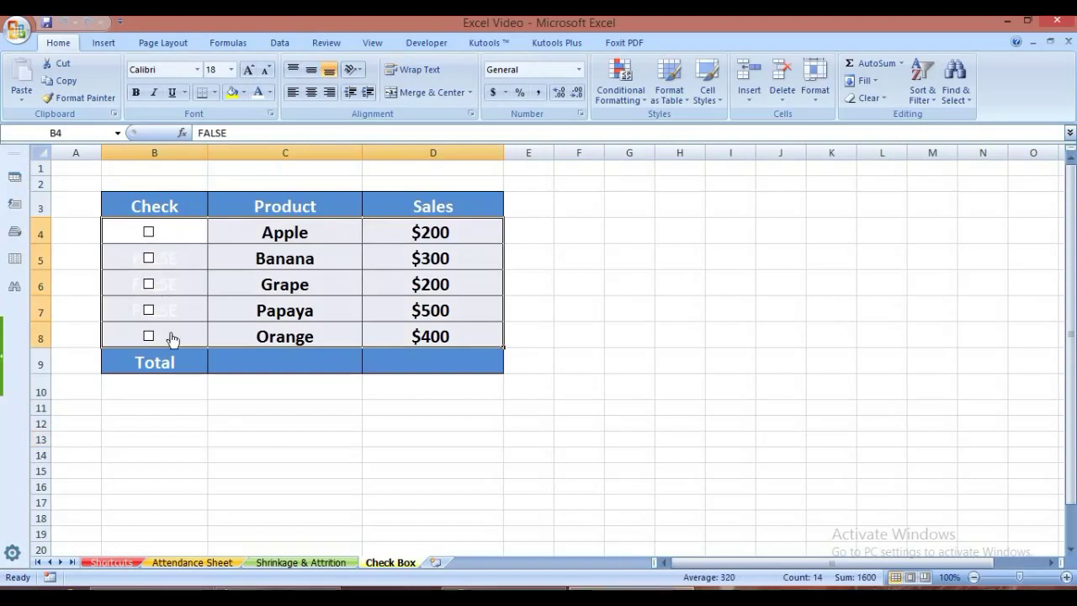
click(637, 99)
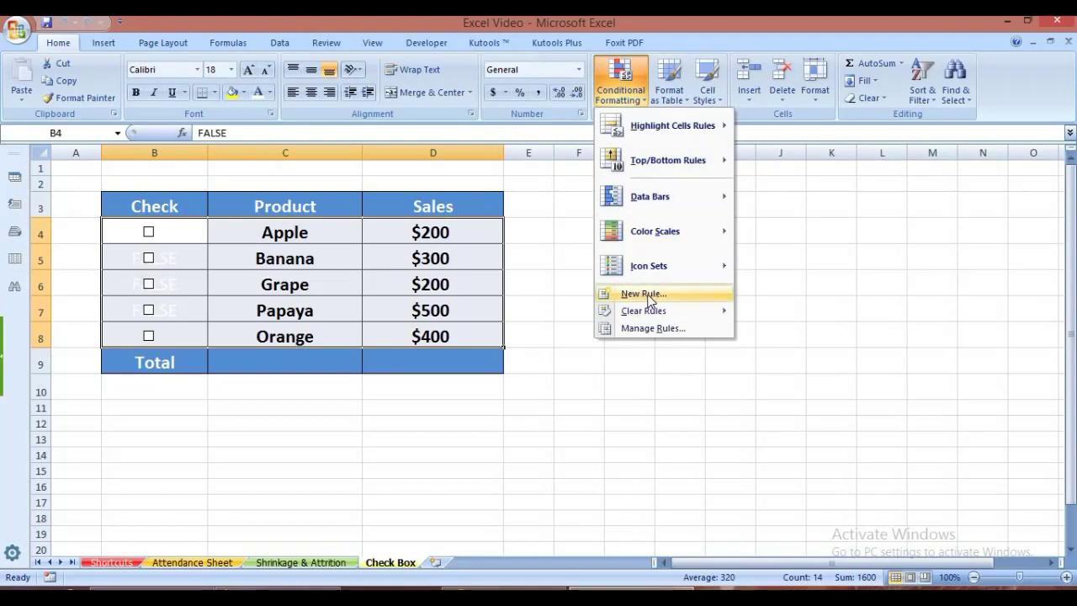
click(645, 294)
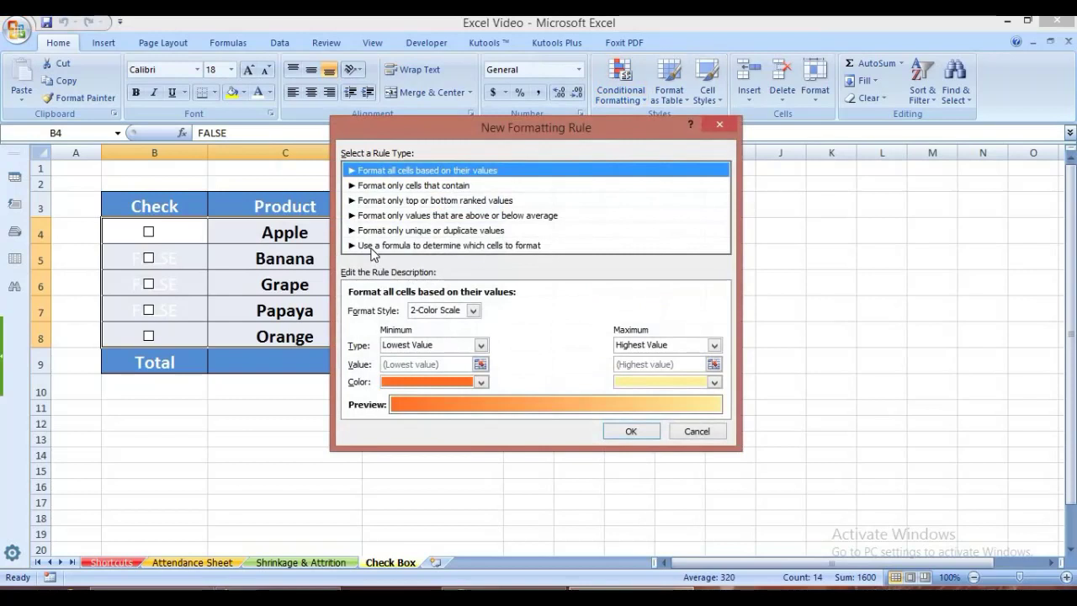
click(468, 243)
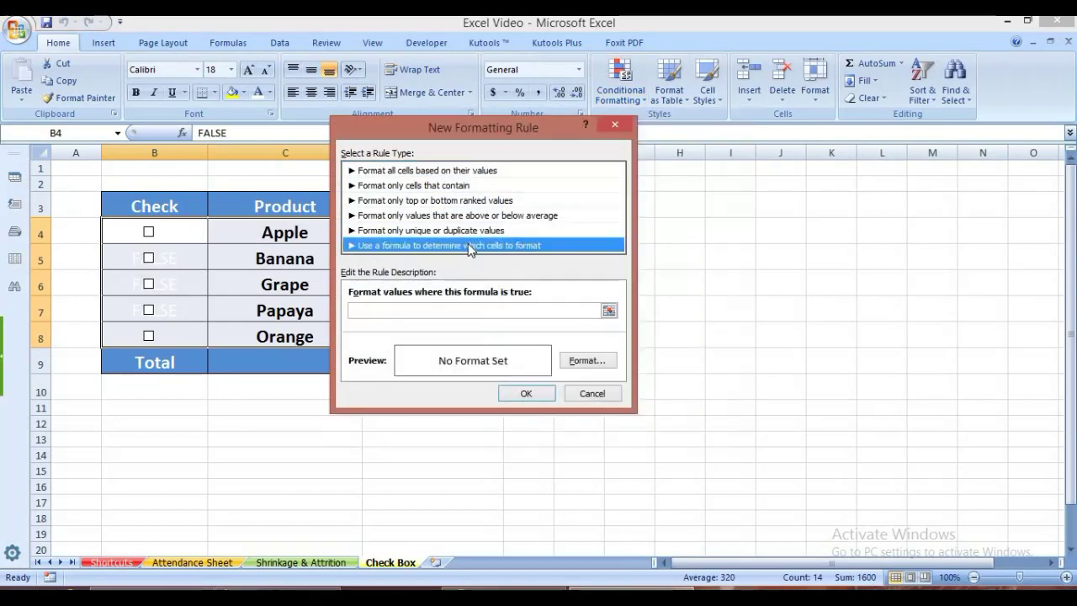
- Enter =$B4 as the rule formula, give it an orange fill, and save the rule
click(373, 306)
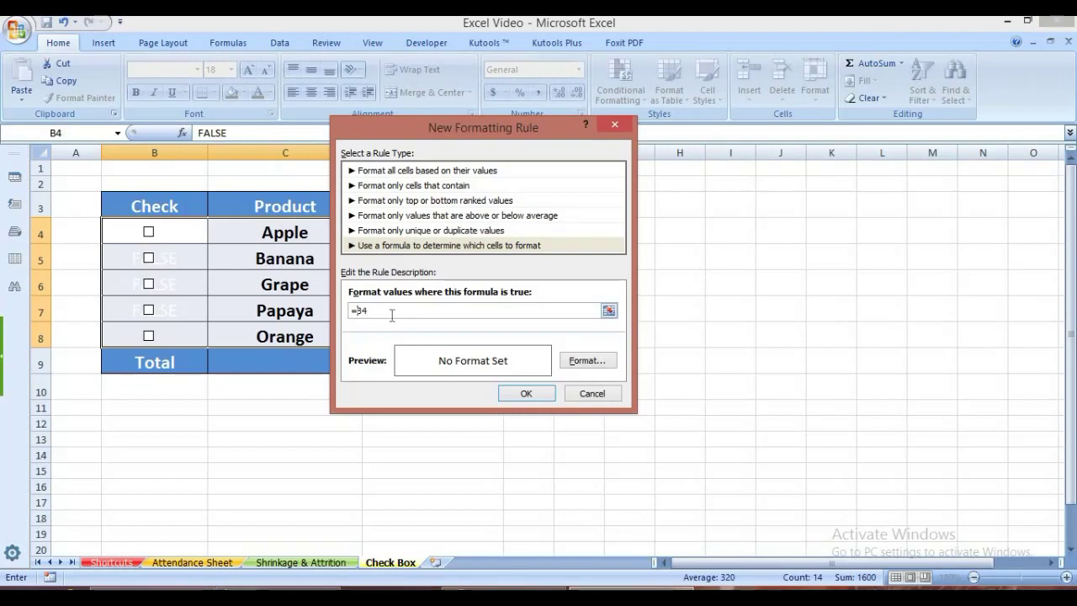
text(=$B4)
click(586, 365)
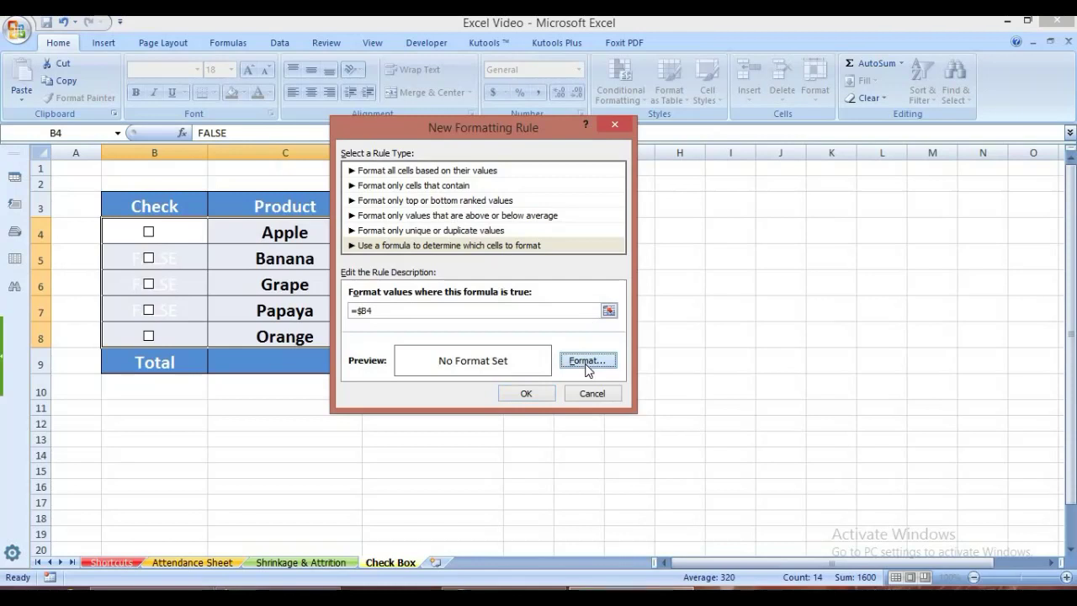
click(595, 365)
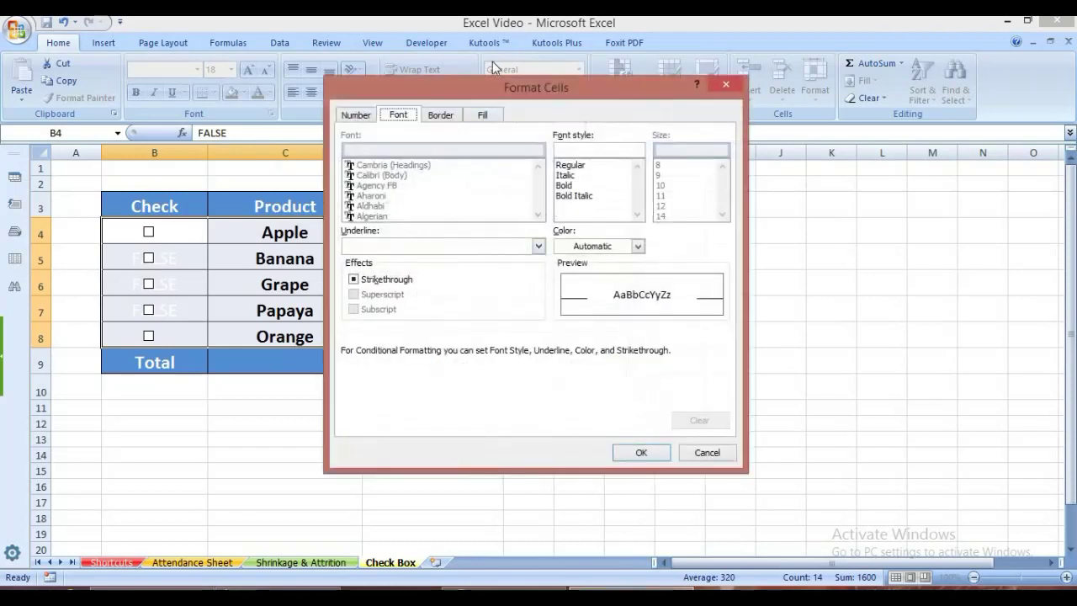
click(487, 114)
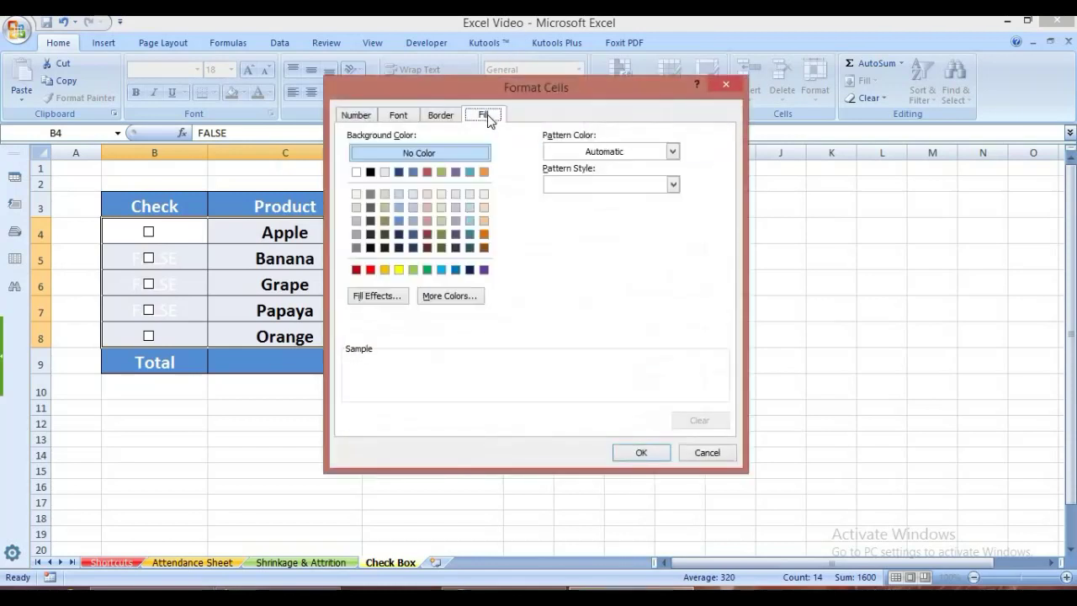
click(384, 270)
click(643, 454)
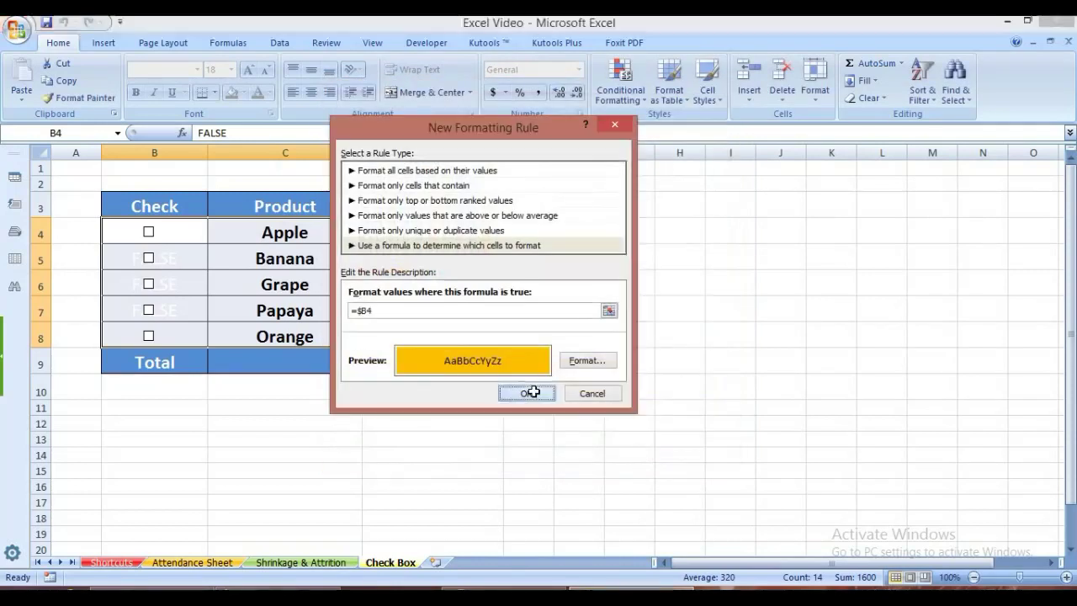
click(533, 392)
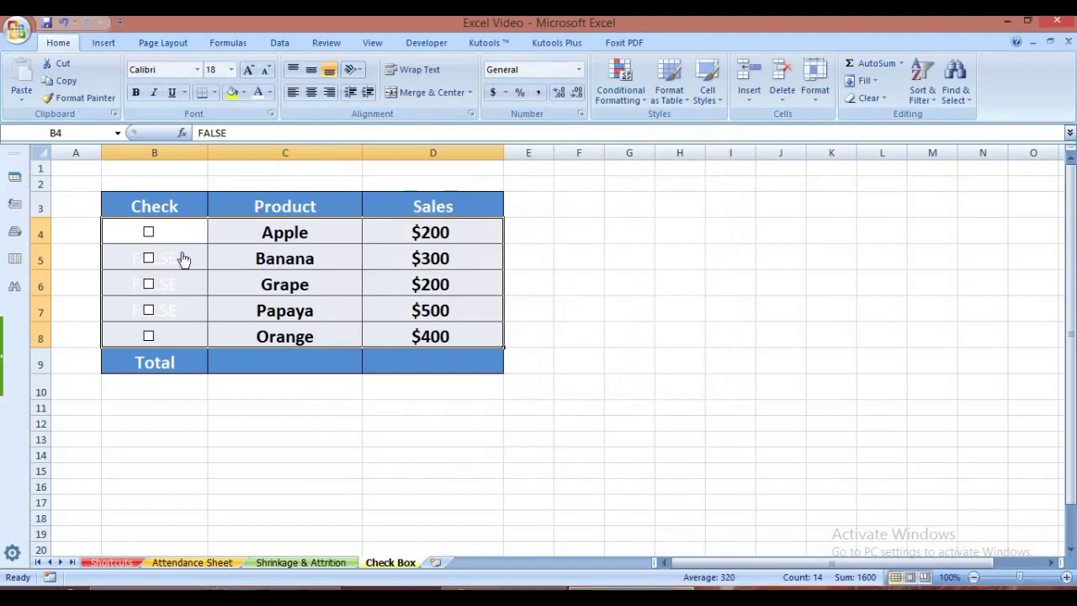
- Toggle the Apple, Banana, Grape and Papaya checkboxes to test the orange highlighting
click(148, 232)
click(149, 258)
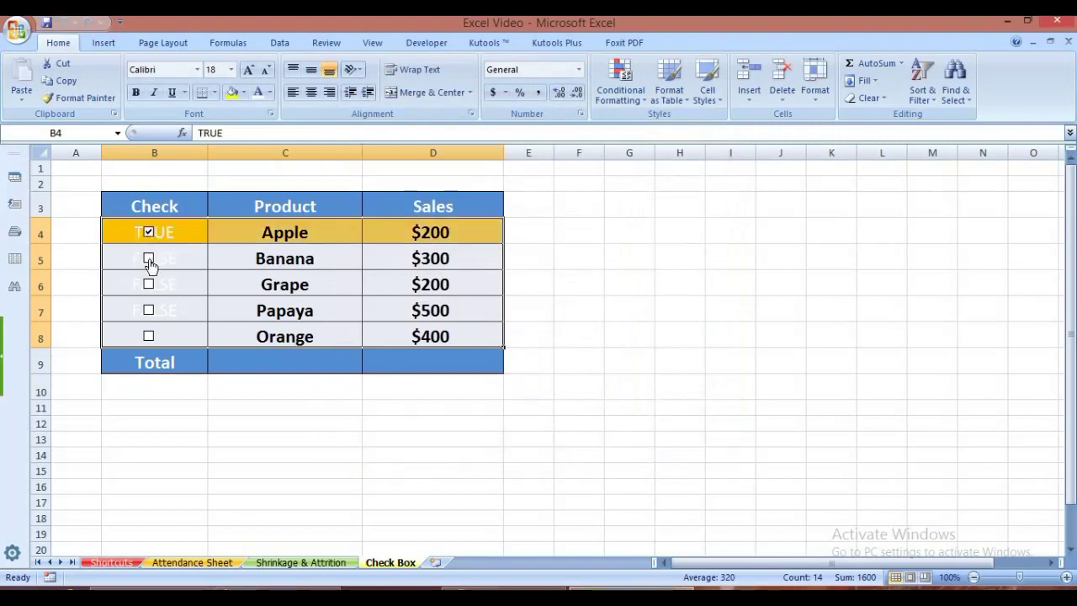
click(200, 471)
click(154, 454)
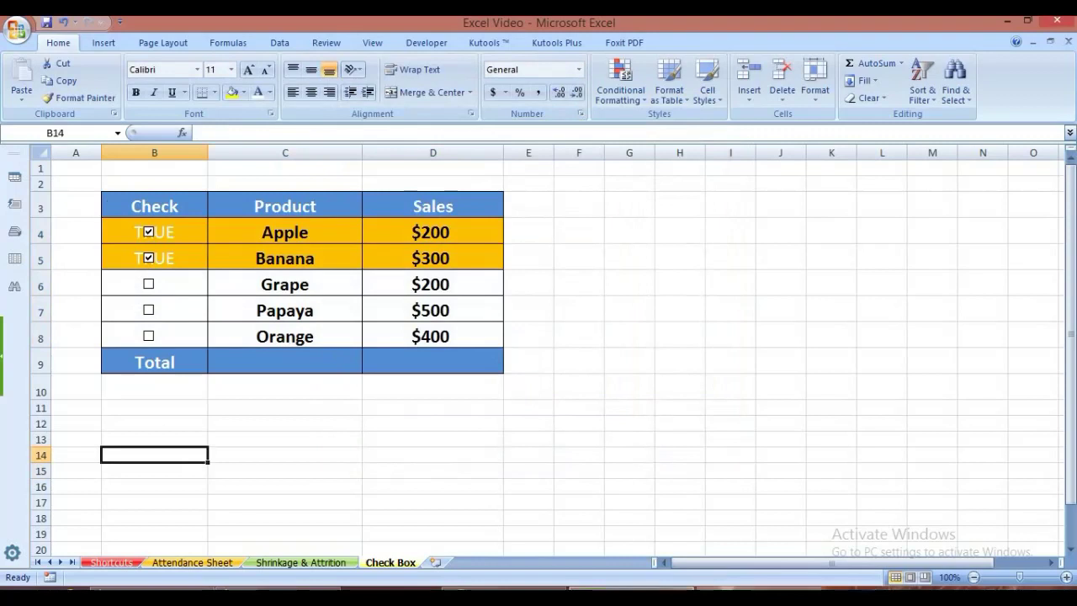
click(149, 232)
click(148, 257)
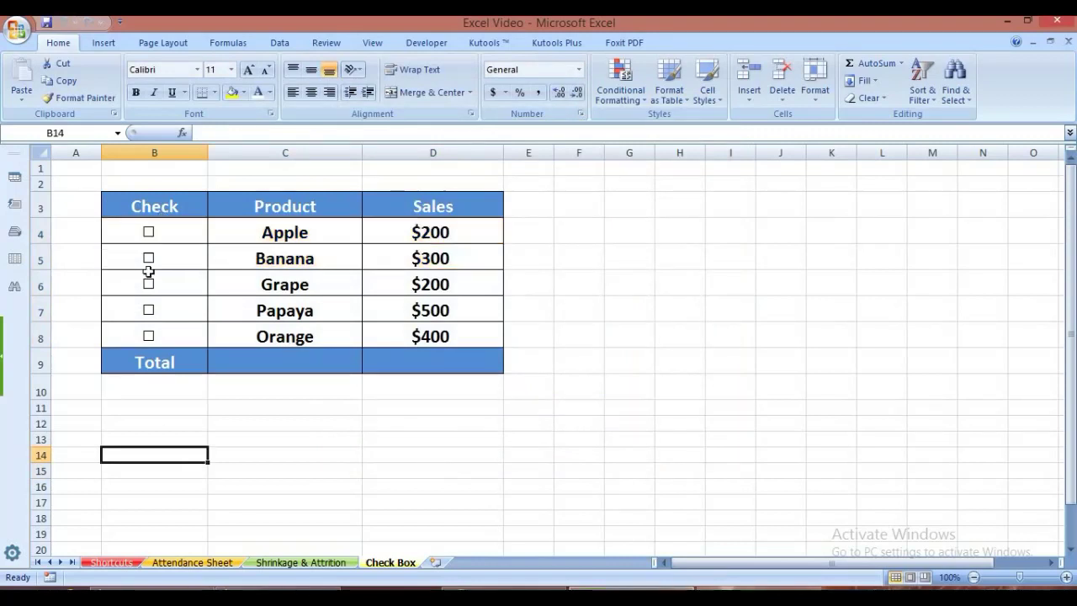
click(148, 285)
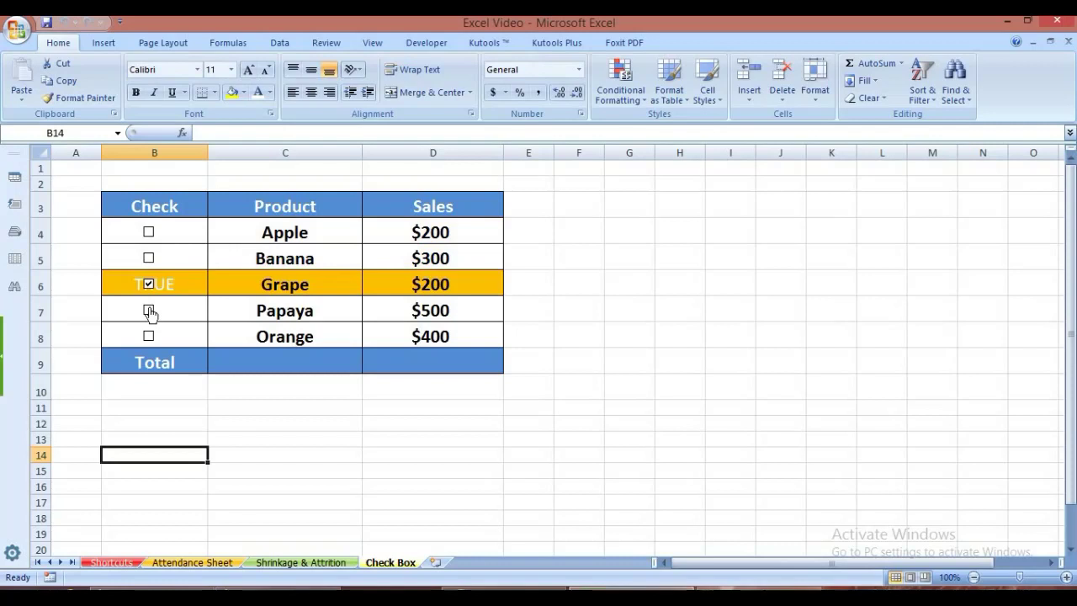
click(149, 311)
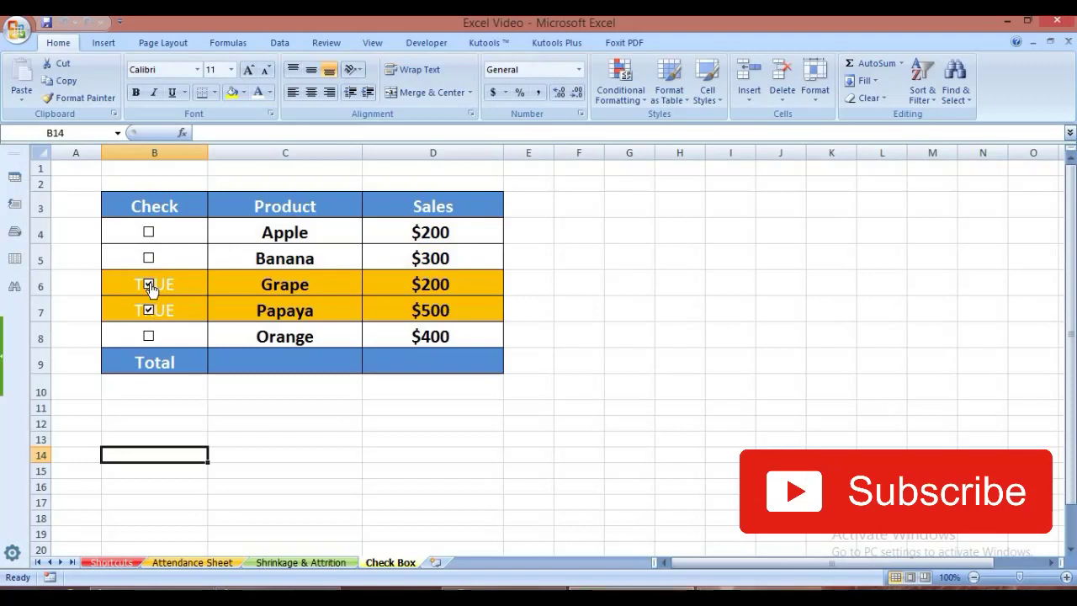
click(149, 284)
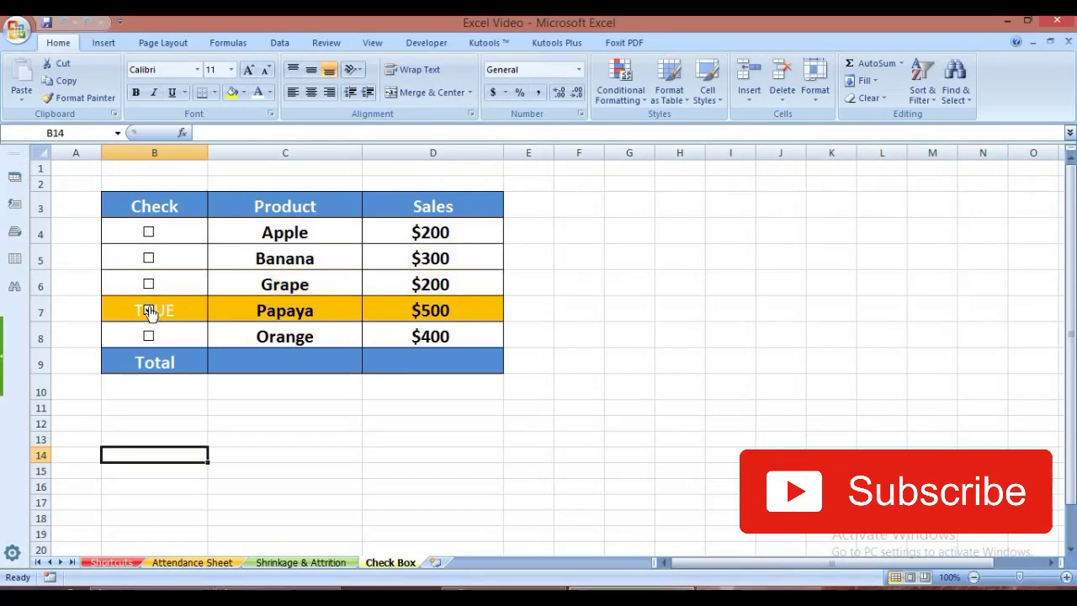
click(149, 309)
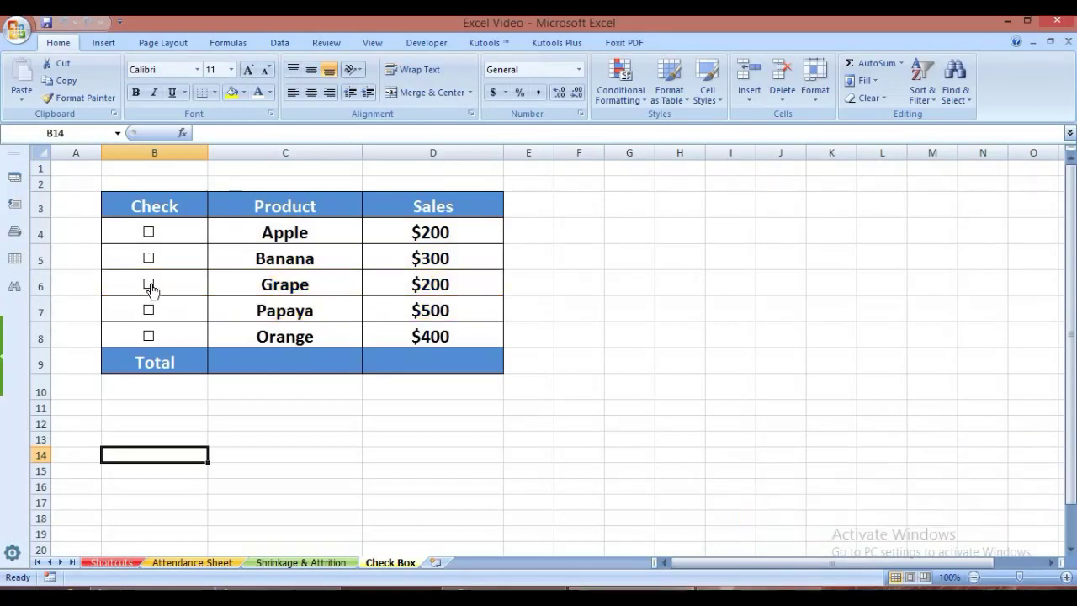
- Leave Grape, Banana and Apple ticked, then select cell B4
click(149, 285)
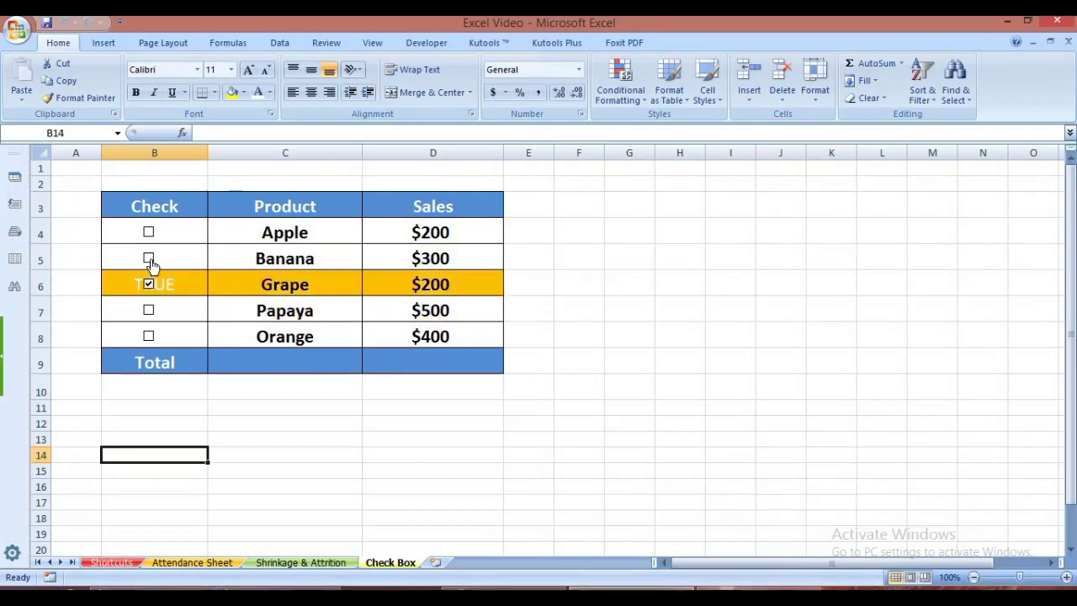
click(148, 258)
click(149, 232)
click(134, 229)
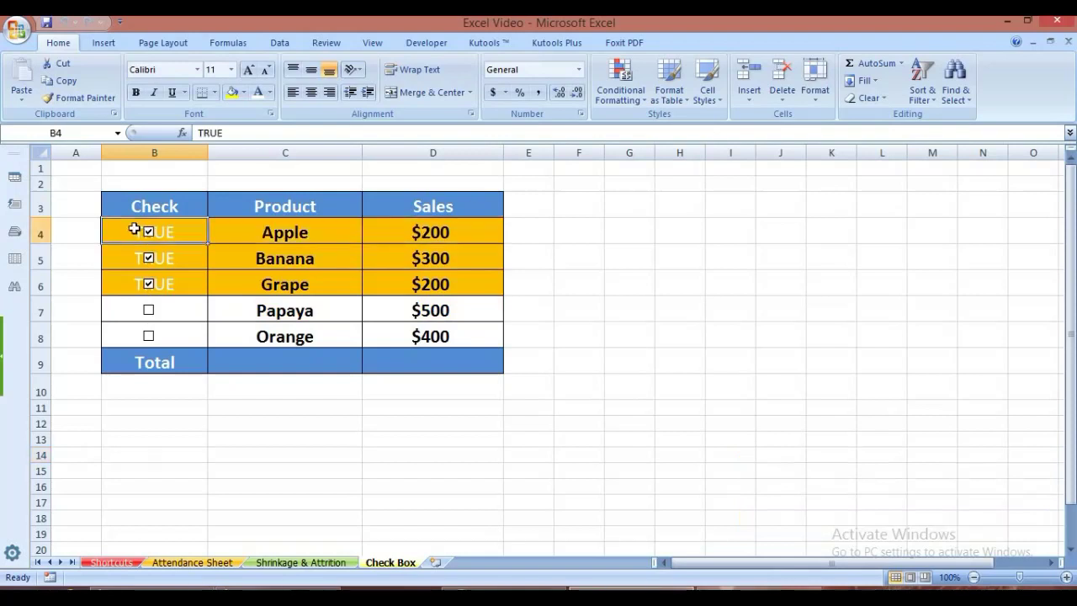
- Give B4:B8 the custom number format ;;; to hide the TRUE/FALSE values
key(shift+Down)
key(shift+Down)
key(shift+Down)
key(shift+Down)
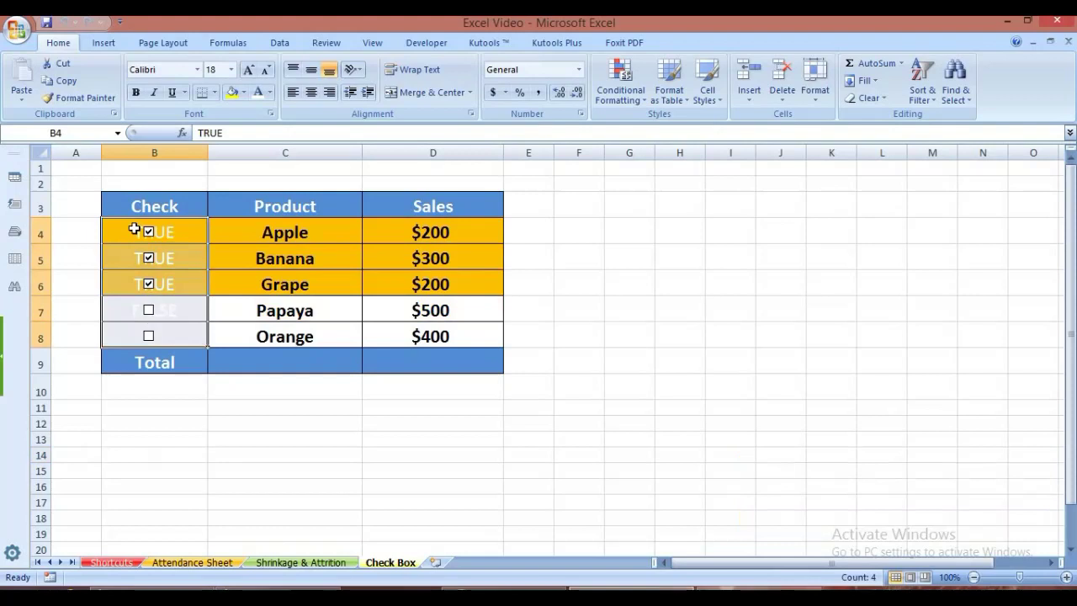
key(ctrl+1)
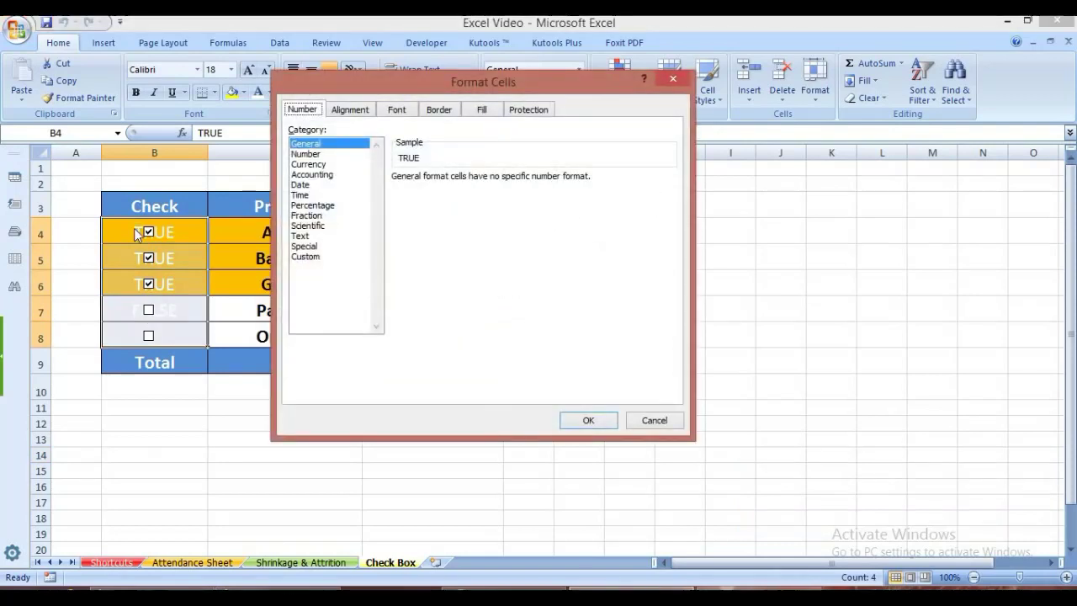
drag(425, 82, 520, 78)
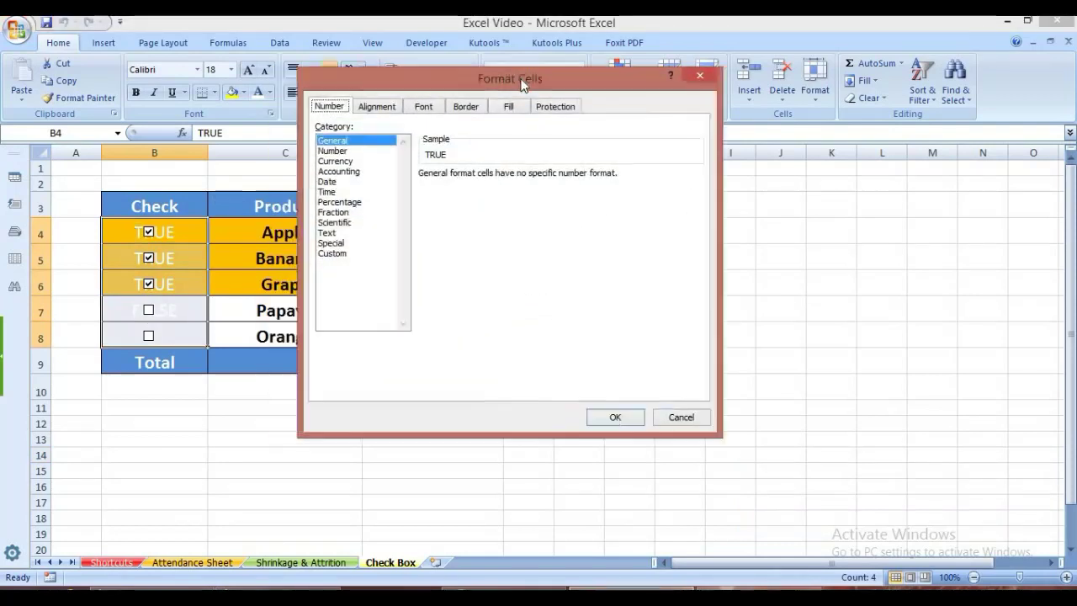
click(401, 253)
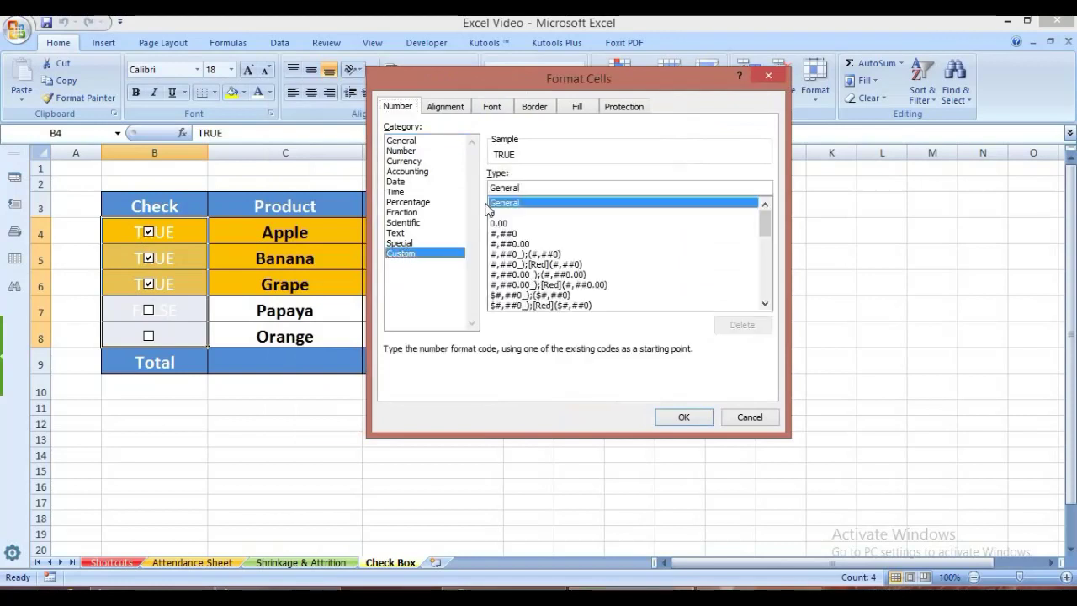
key(BackSpace)
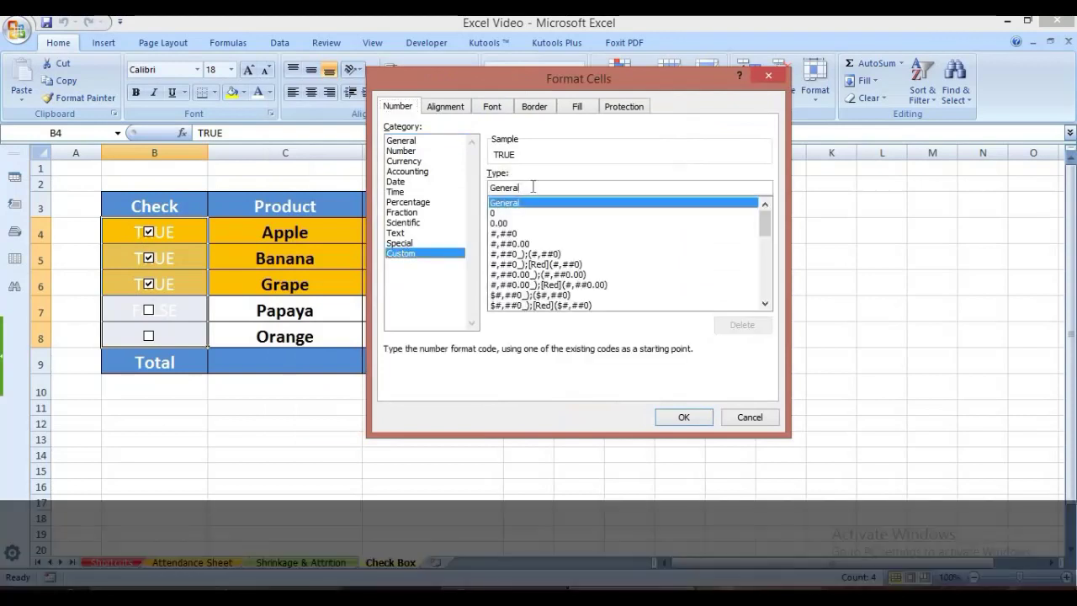
key(BackSpace)
key(BackSpace)
key(BackSpace)
key(BackSpace)
key(BackSpace)
key(BackSpace)
text(;;;)
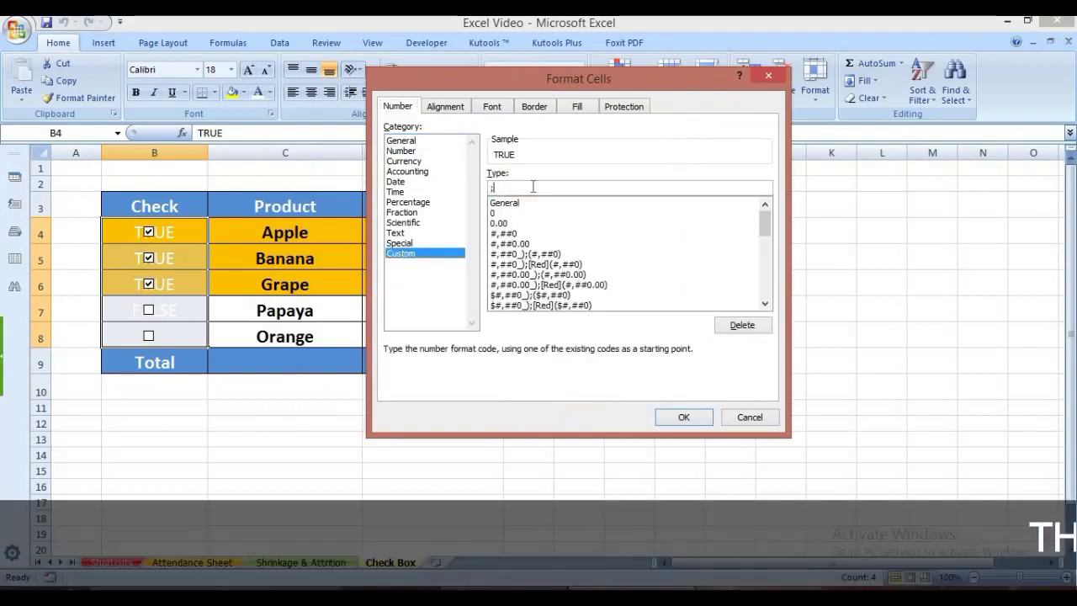
click(686, 419)
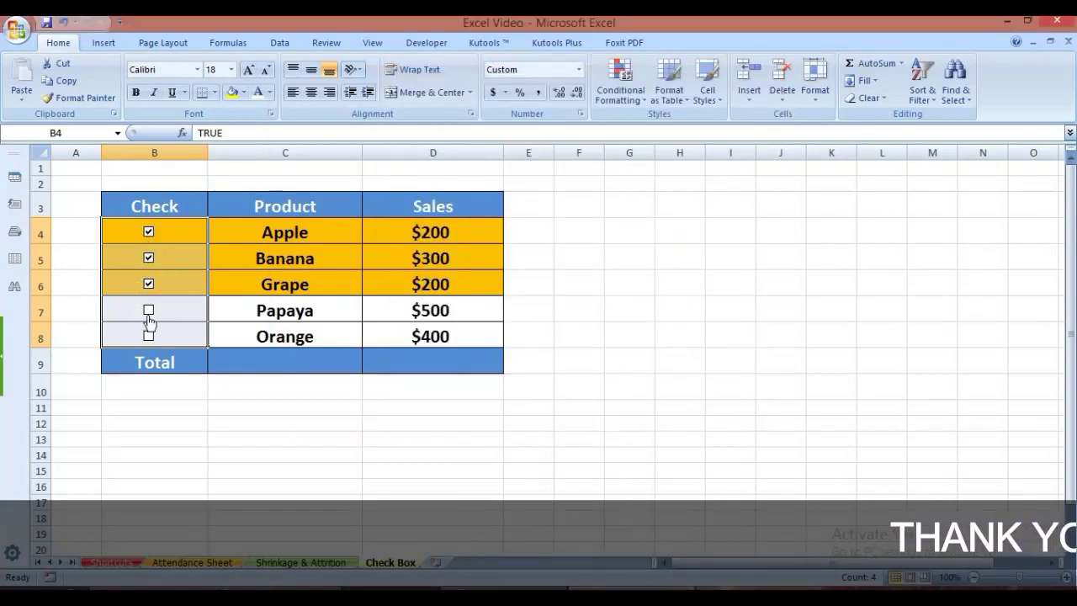
- Untick Grape, Banana and Apple, then tick all five product checkboxes to test the orange highlighting
click(148, 284)
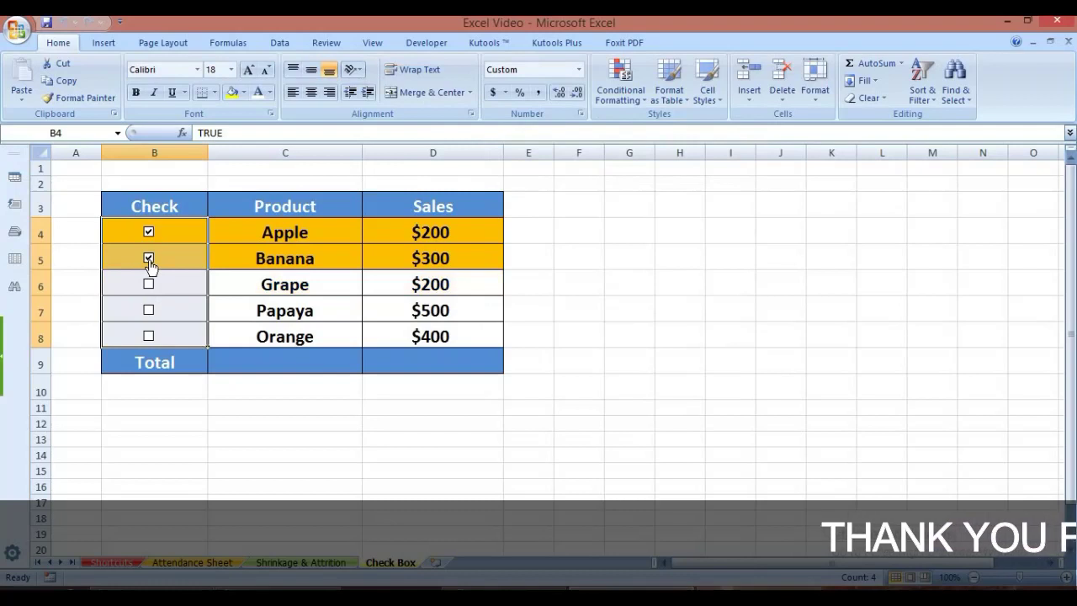
click(148, 257)
click(148, 232)
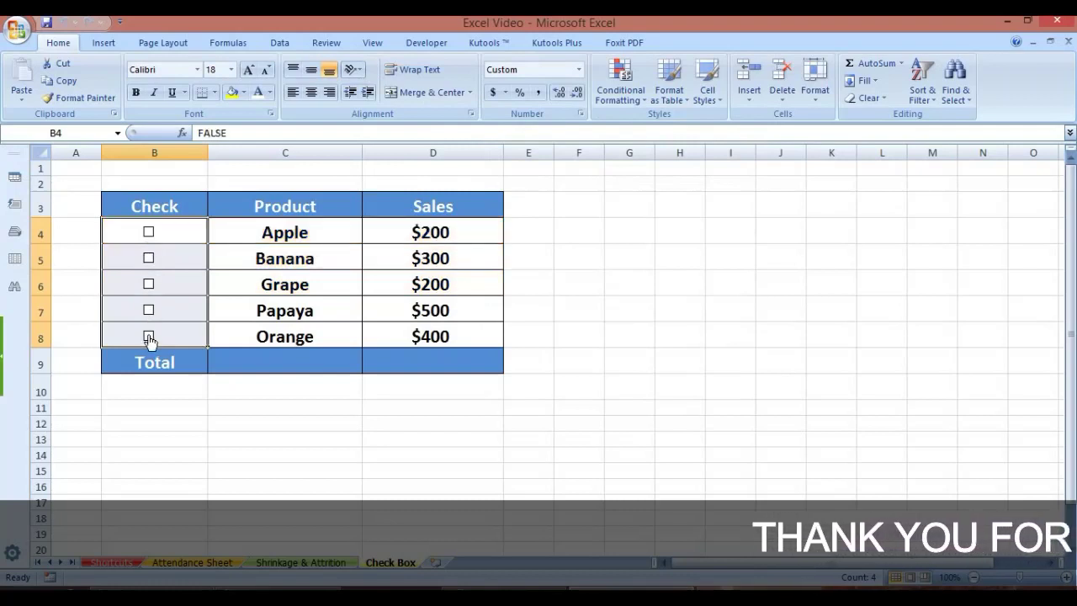
click(148, 336)
click(148, 310)
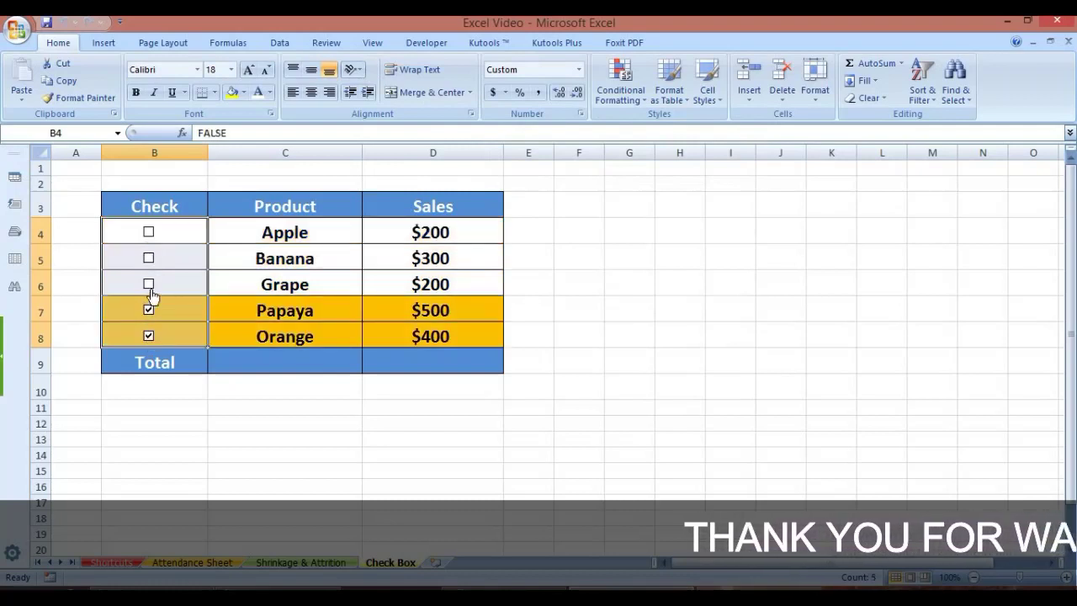
click(148, 284)
click(148, 258)
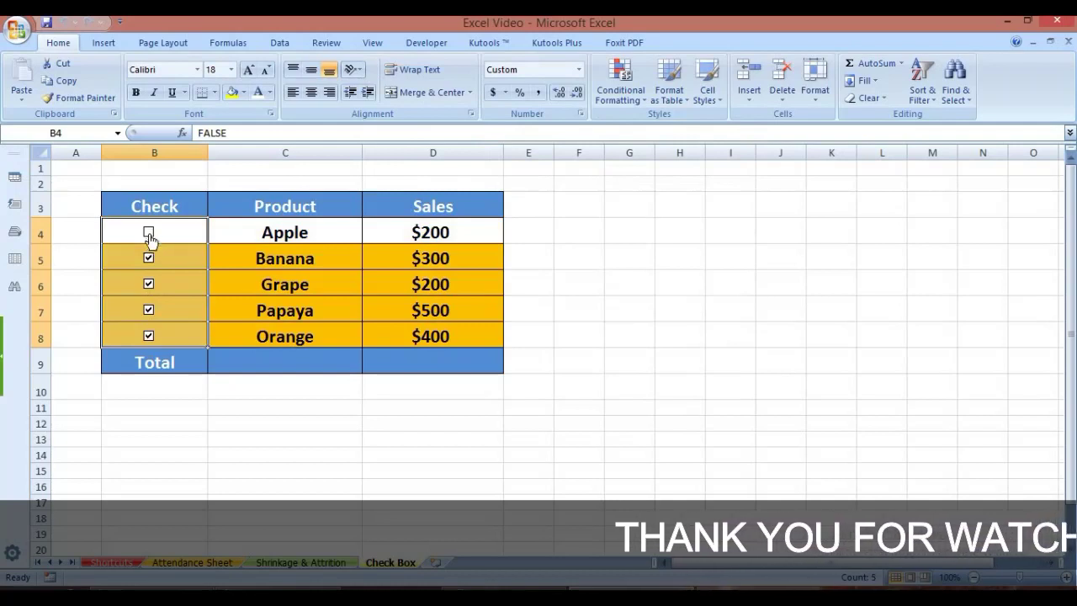
click(149, 233)
- Untick Grape, Banana, Apple, Papaya and Orange, then select the Total cell D9
click(149, 285)
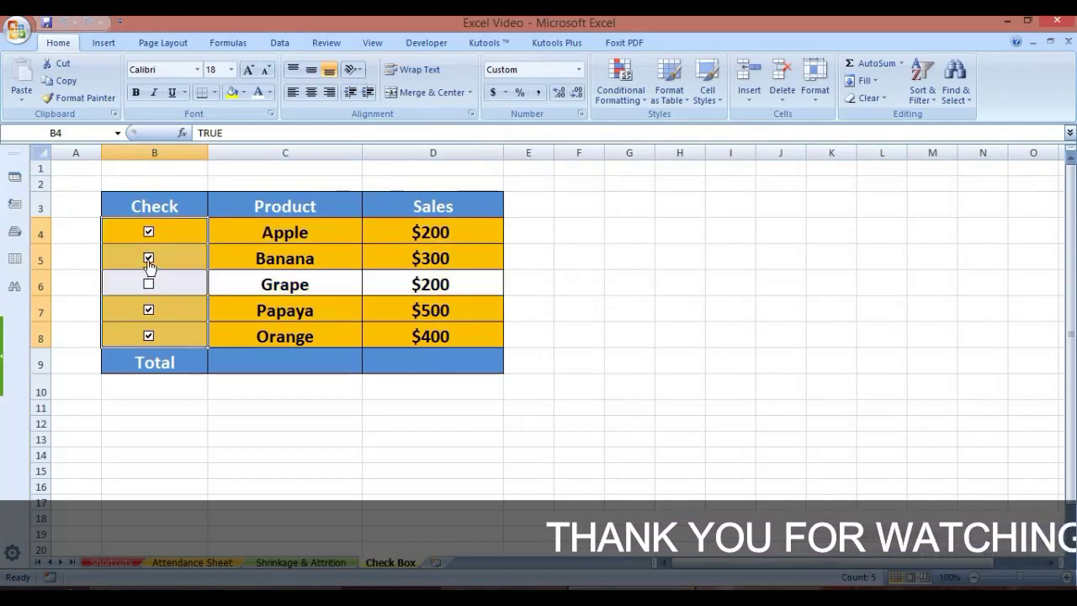
click(149, 260)
click(149, 233)
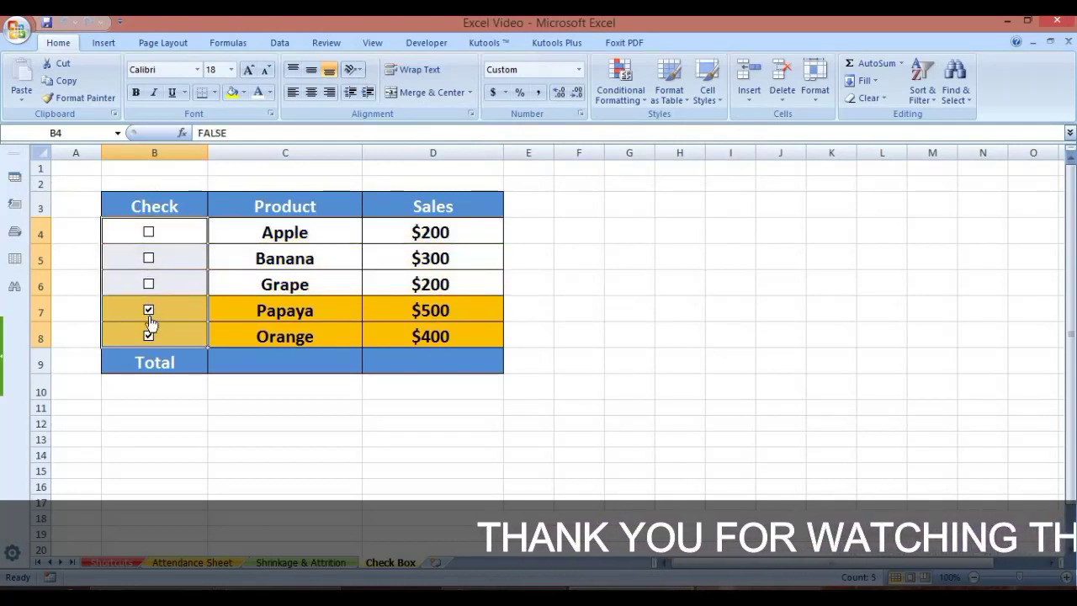
click(149, 311)
click(149, 336)
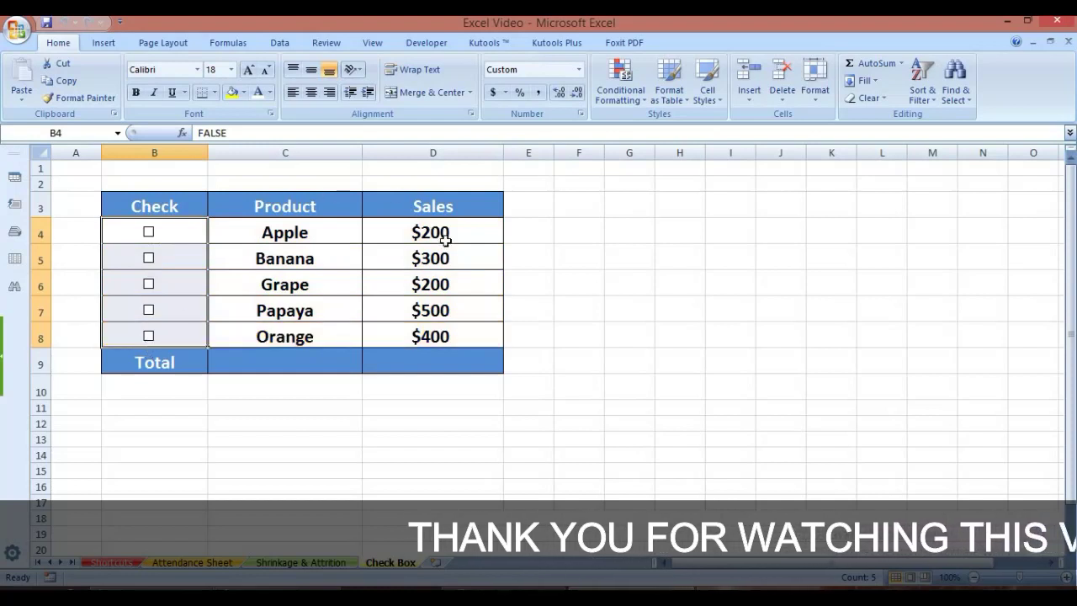
click(407, 358)
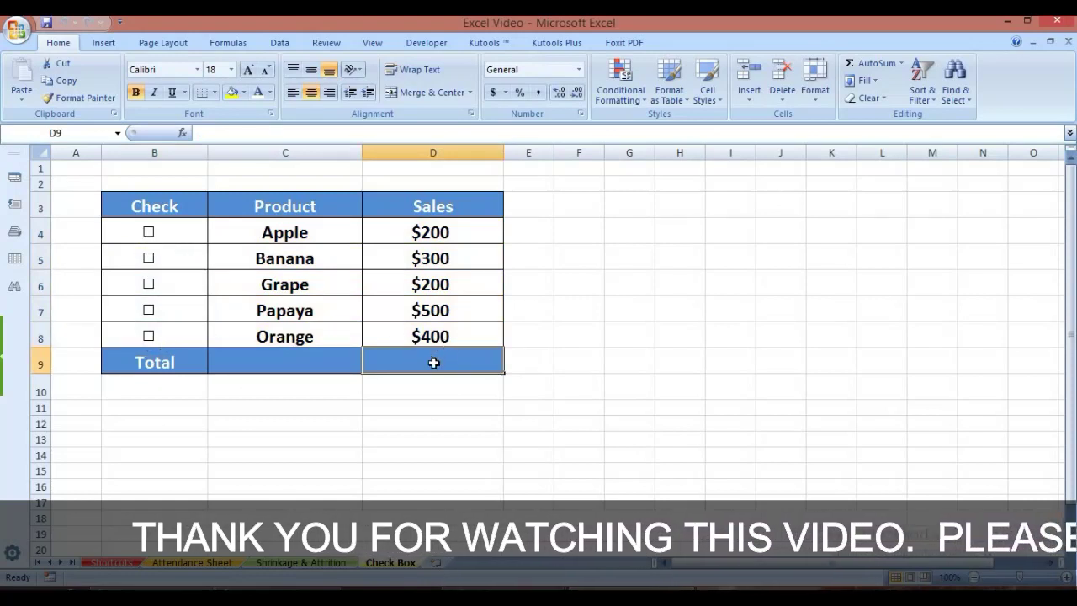
- Enter =SUMIF(B4:B8,true,D4:D8) in D9 so it totals checked sales, currently 0
text(=)
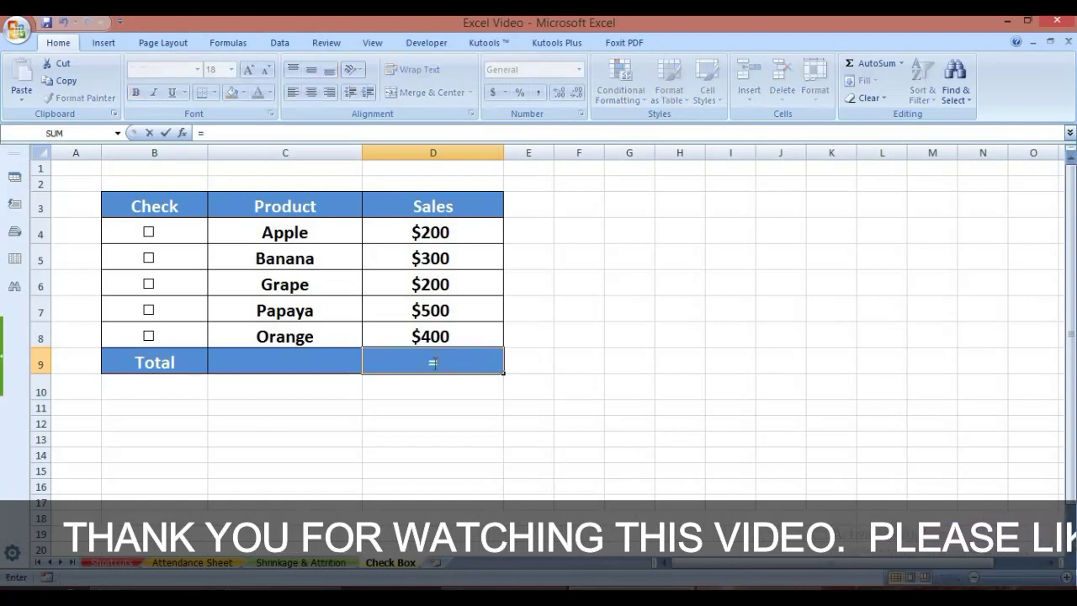
text(sum)
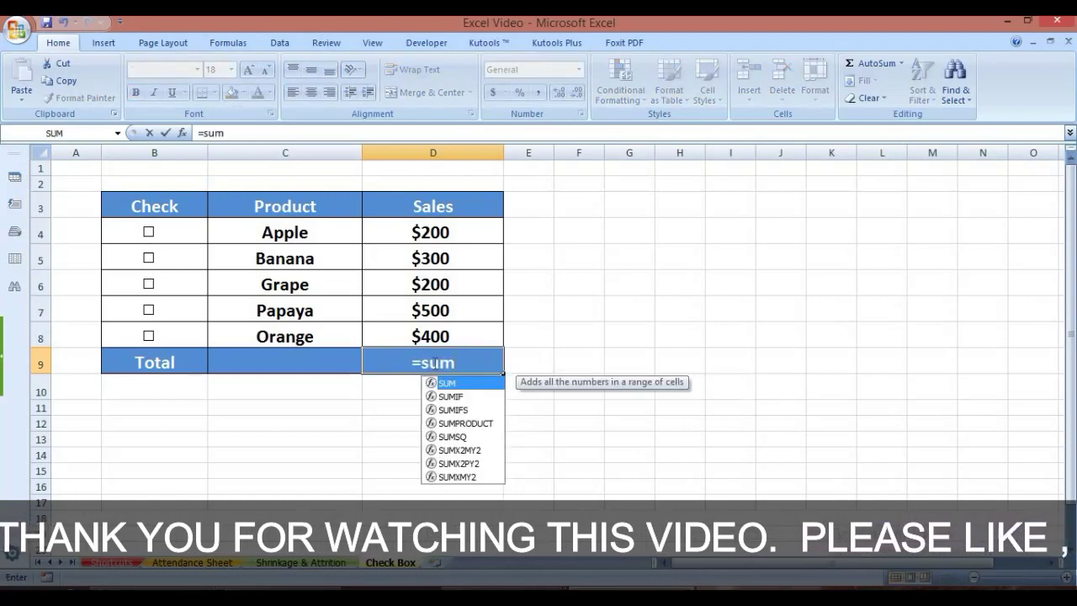
key(Down)
key(Tab)
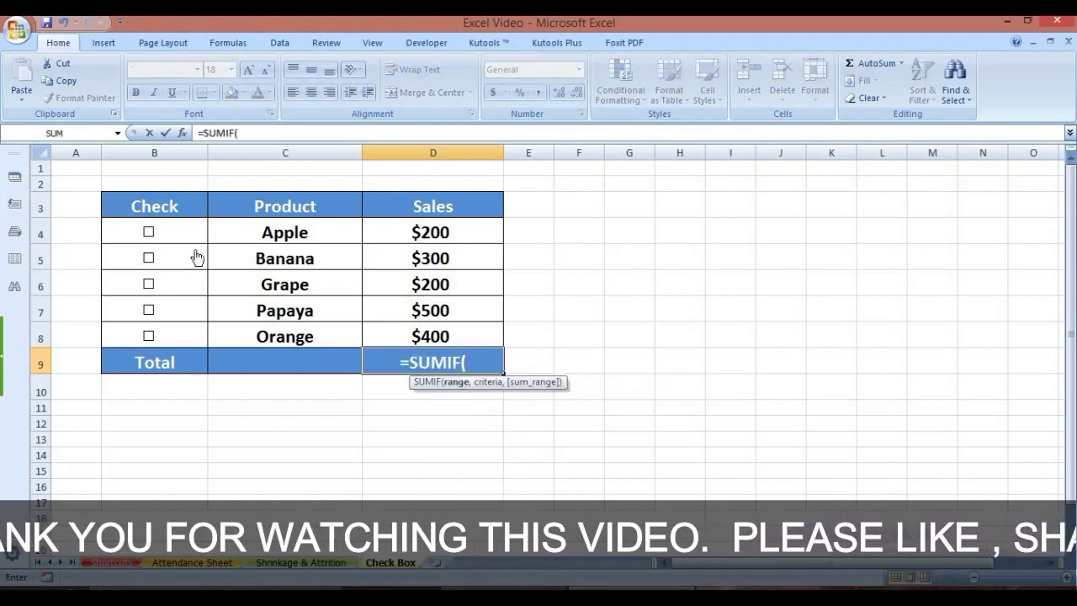
key(Return)
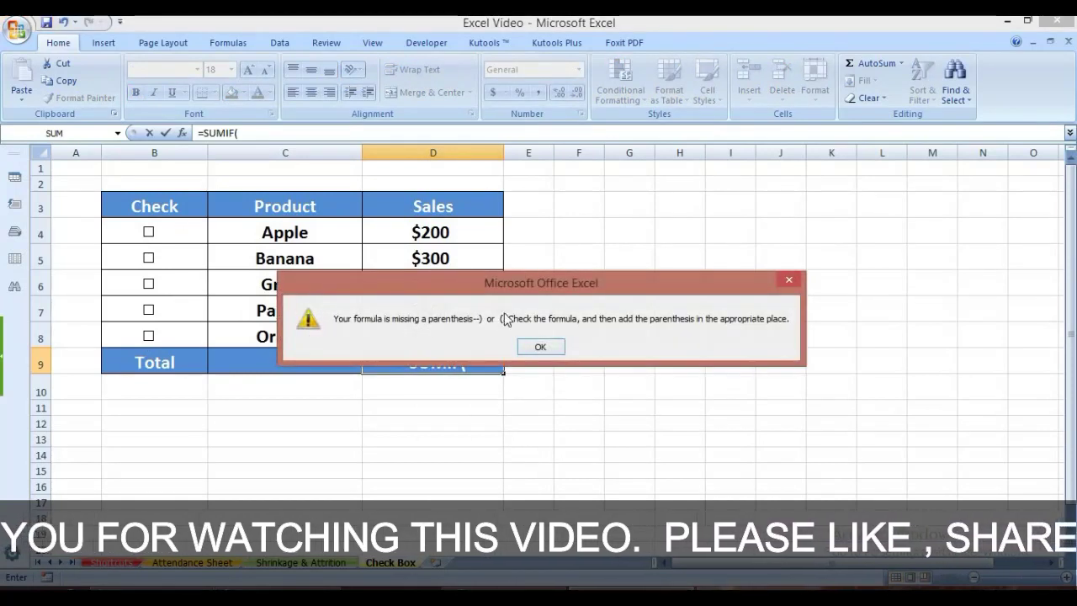
click(540, 347)
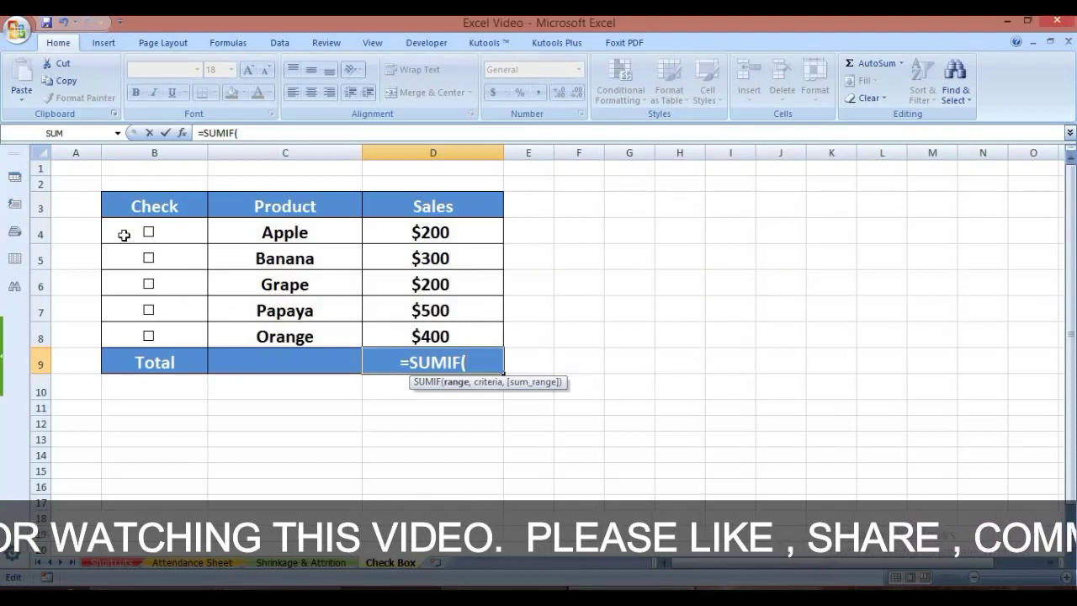
drag(109, 232, 114, 325)
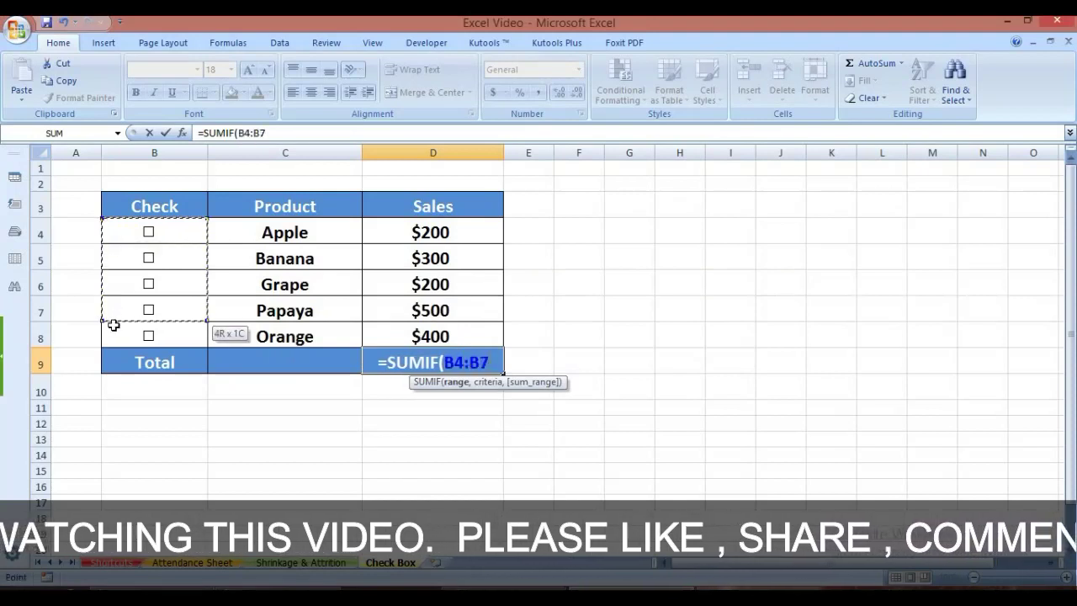
text(,tr)
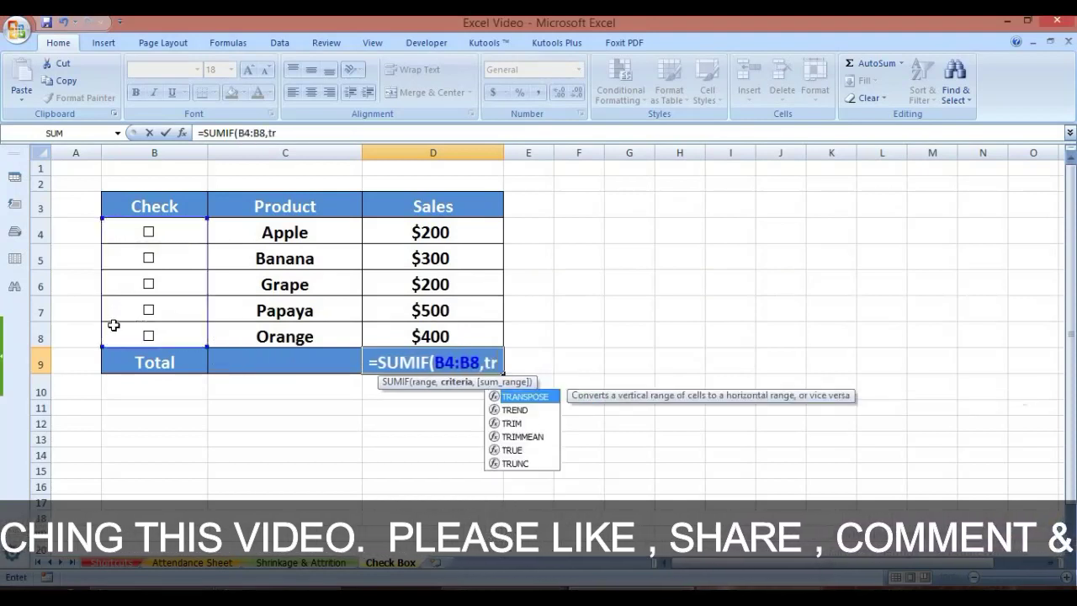
text(ue,)
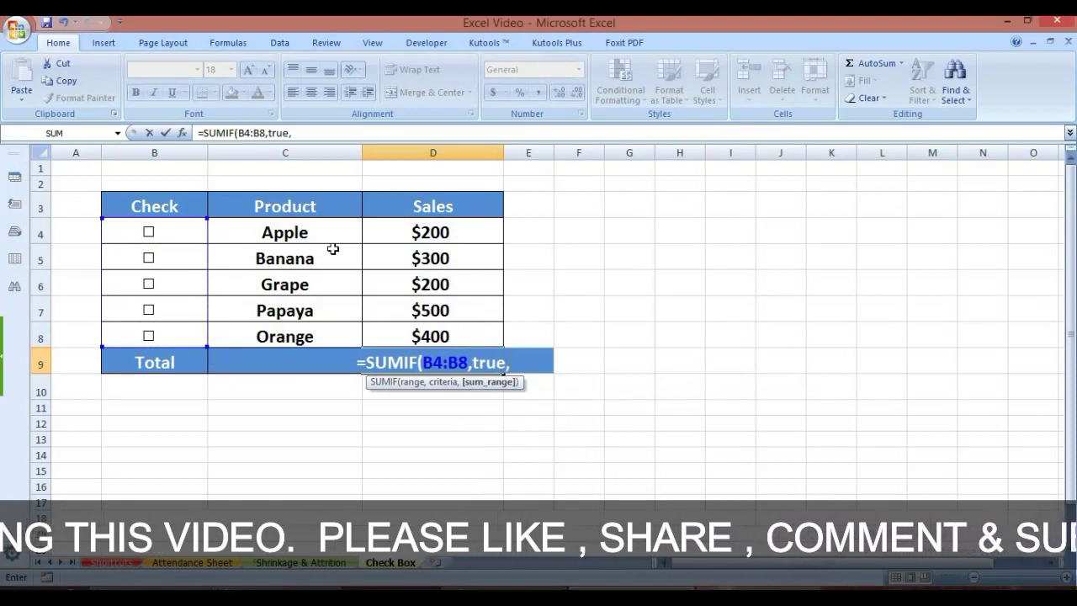
click(384, 232)
drag(384, 294, 385, 335)
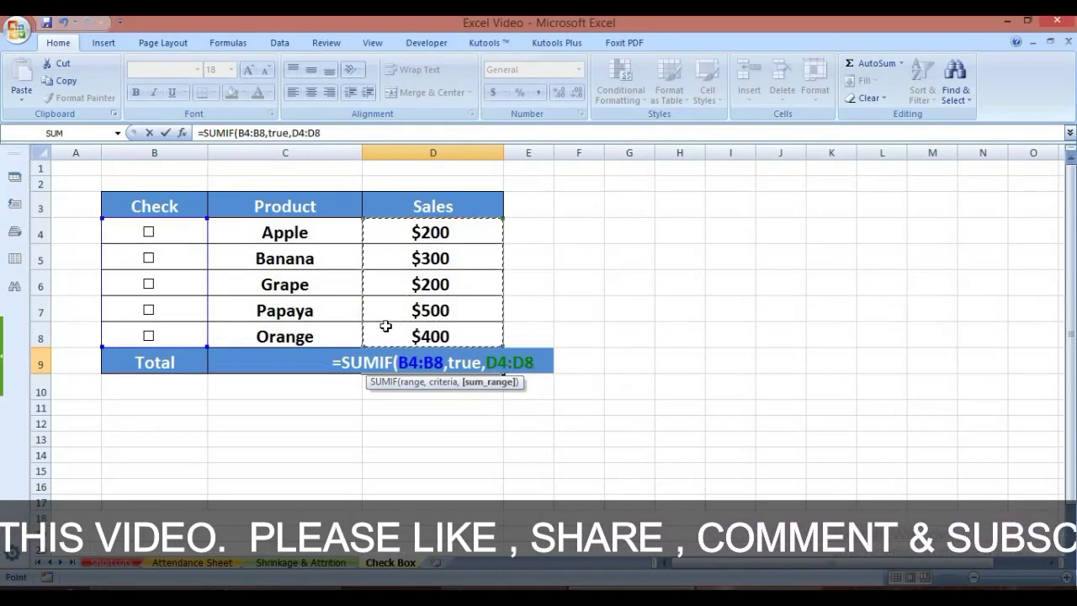
text())
key(Return)
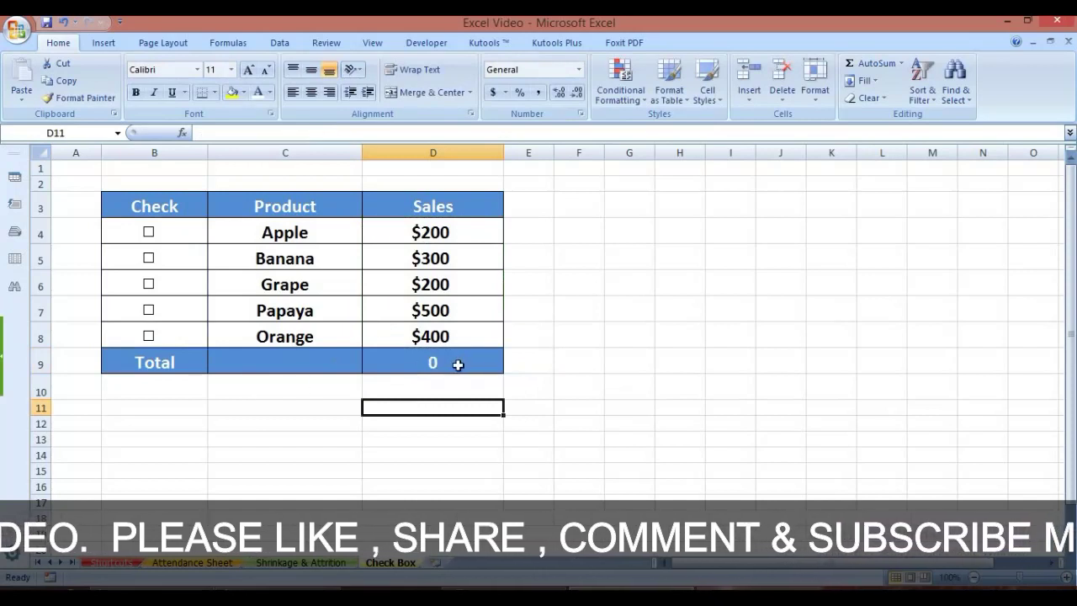
- Tick Papaya, Apple and Banana, then untick Banana so the Total reads 700
click(148, 311)
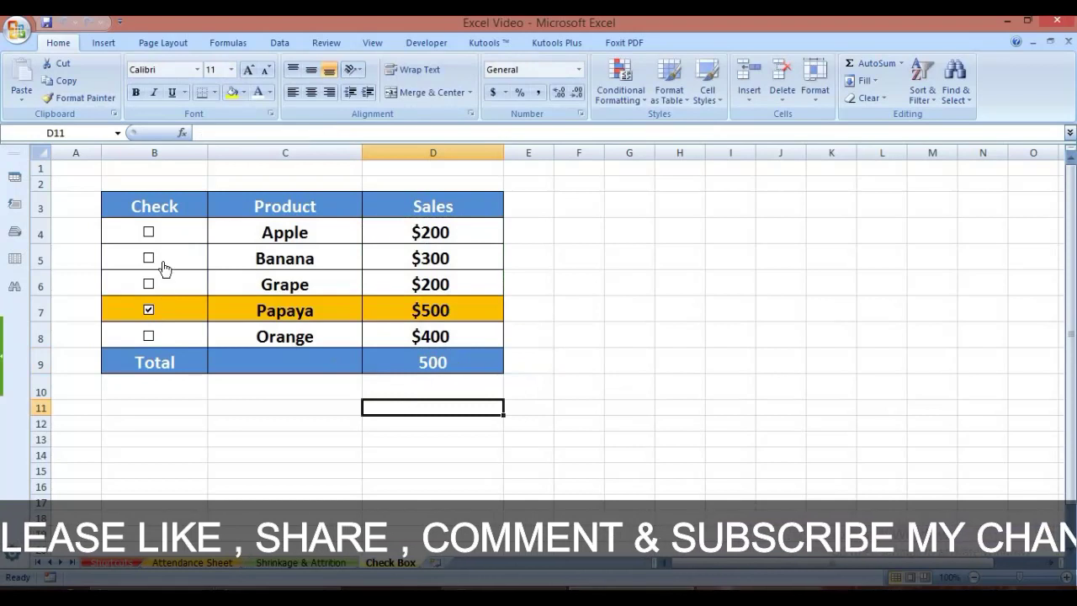
click(149, 234)
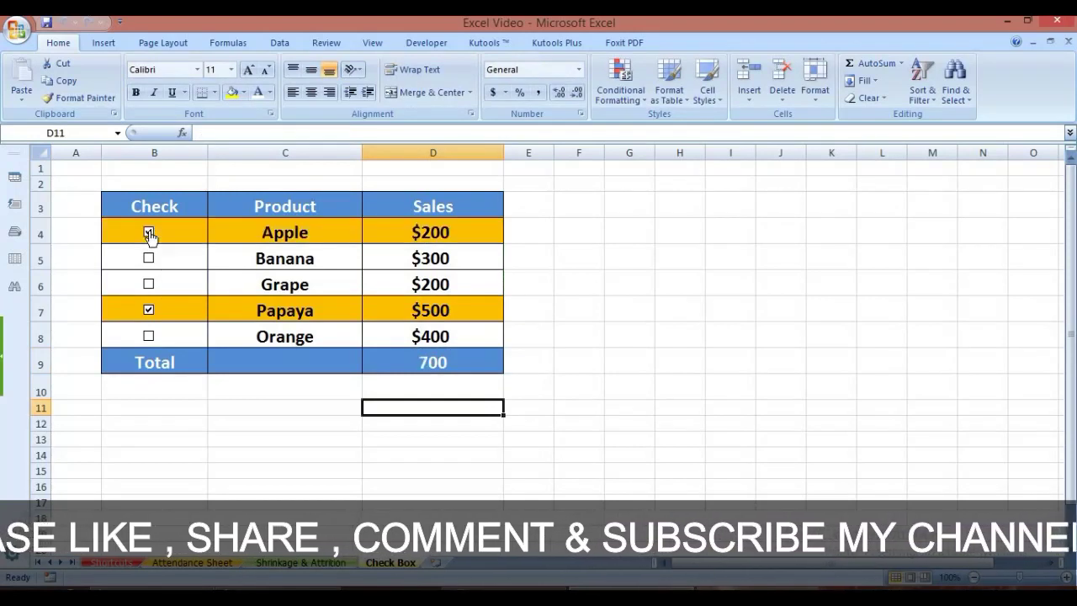
click(149, 264)
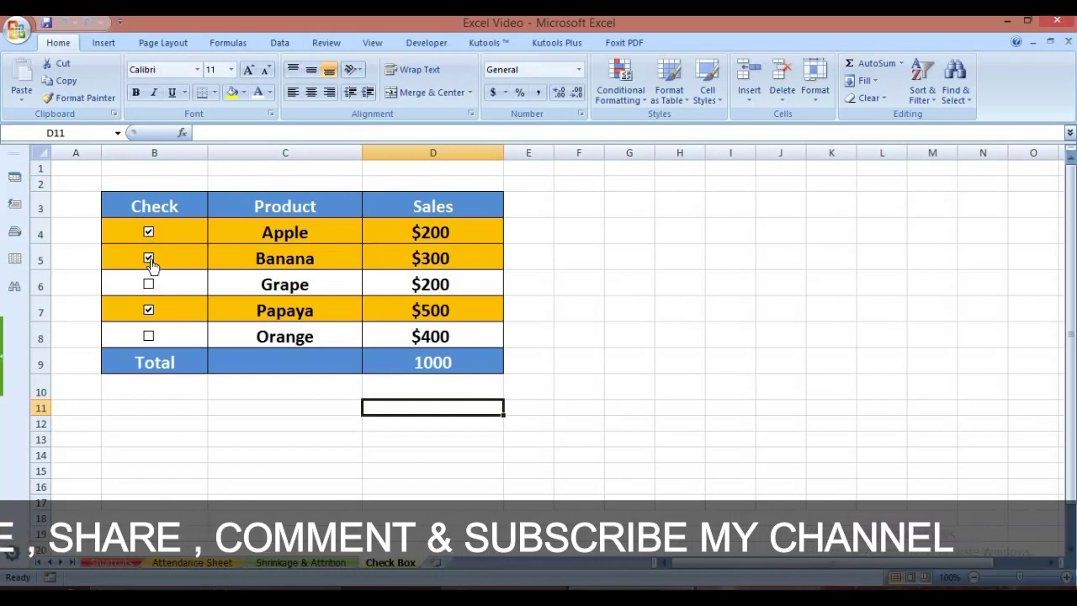
click(152, 266)
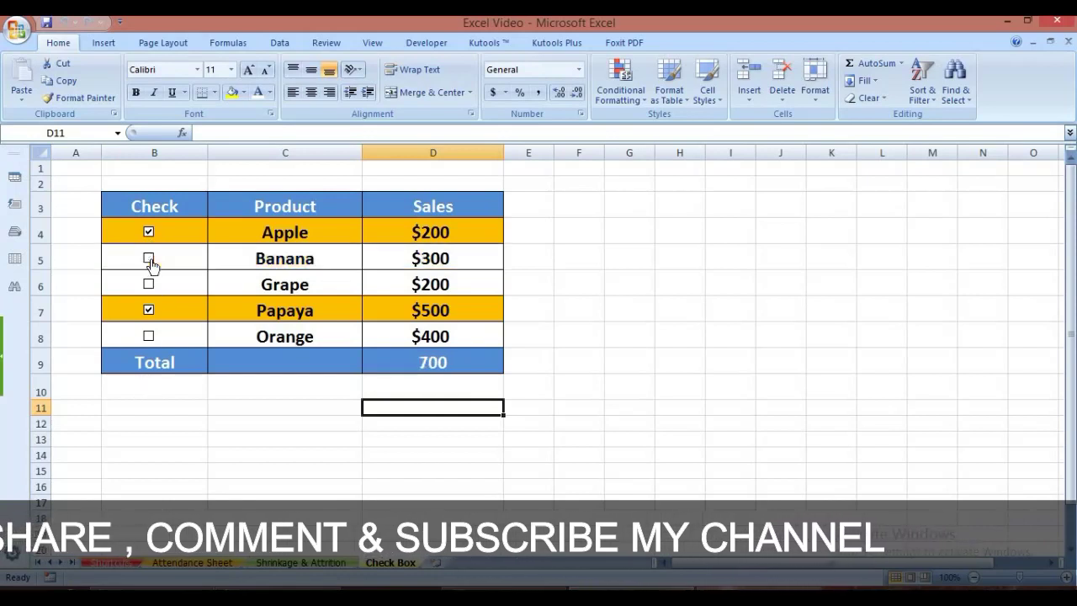